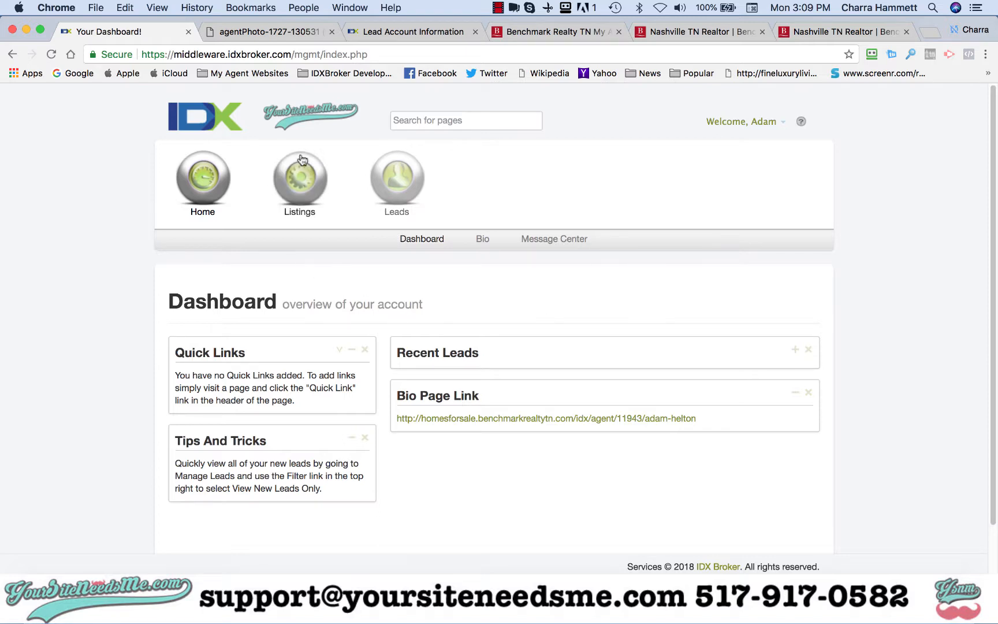
# Step: Open the first active listing, priced $684,948, for editing its listing data
pyautogui.click(301, 196)
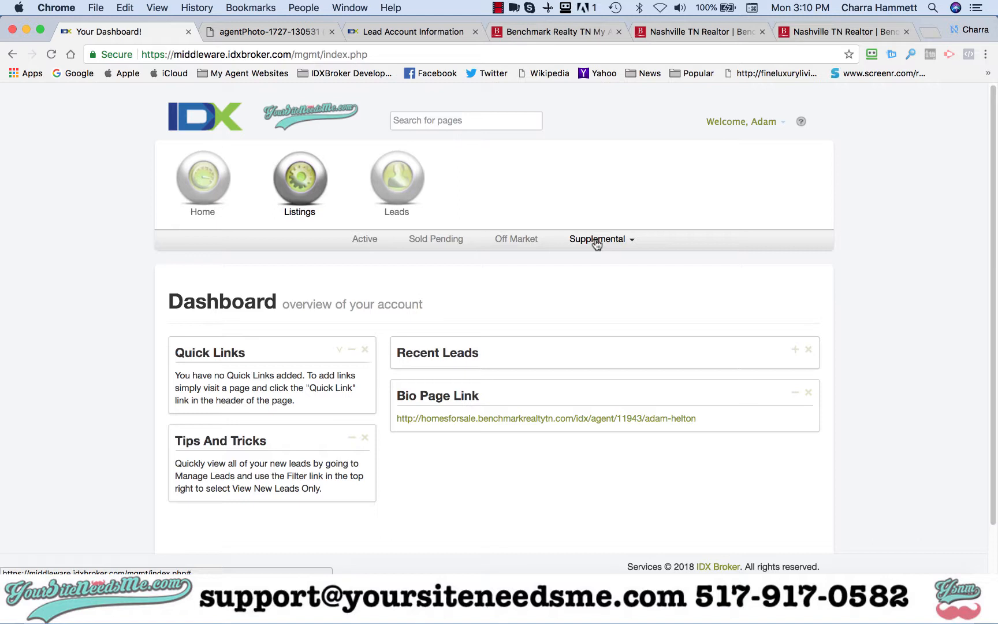
pyautogui.click(359, 242)
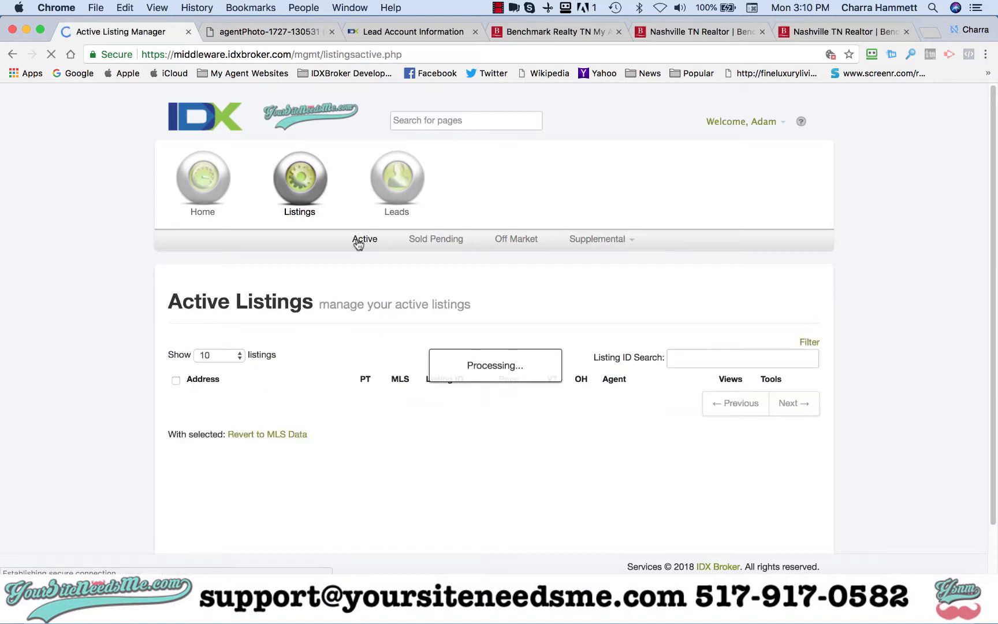
pyautogui.scroll(-5, 567, 287)
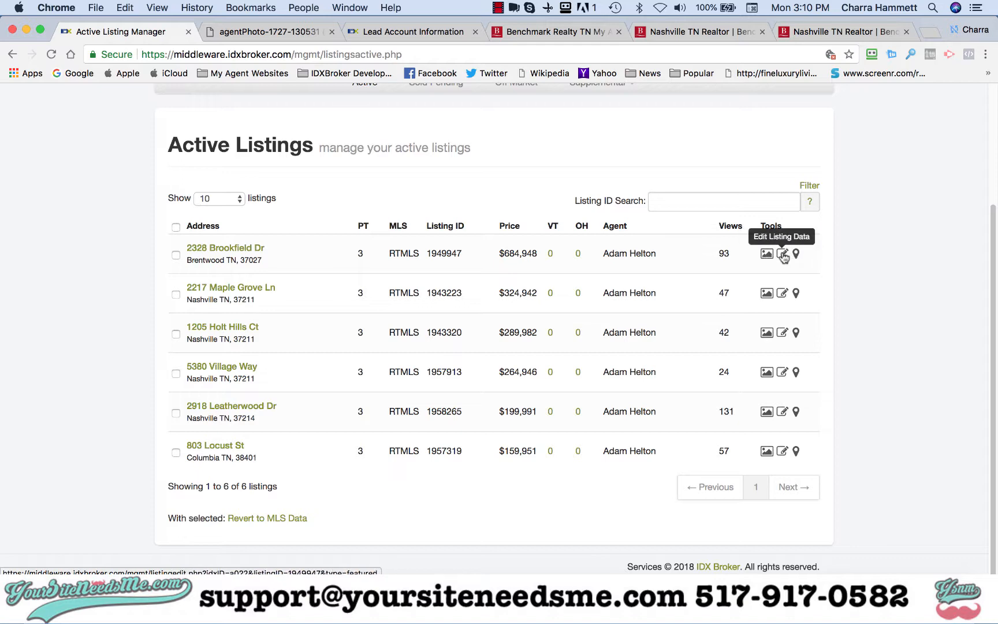
pyautogui.scroll(5, 786, 249)
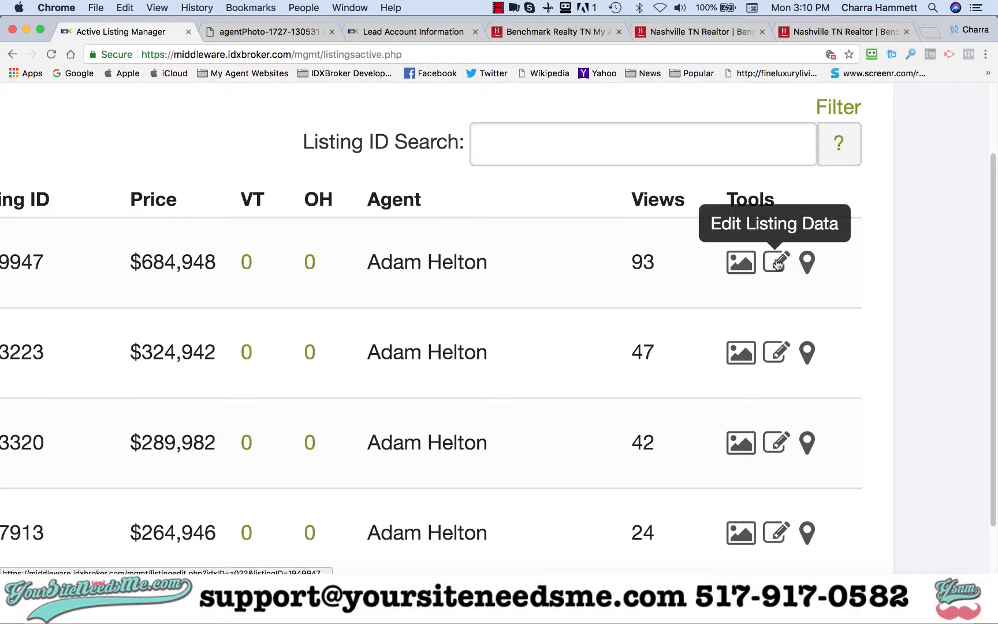
pyautogui.click(777, 262)
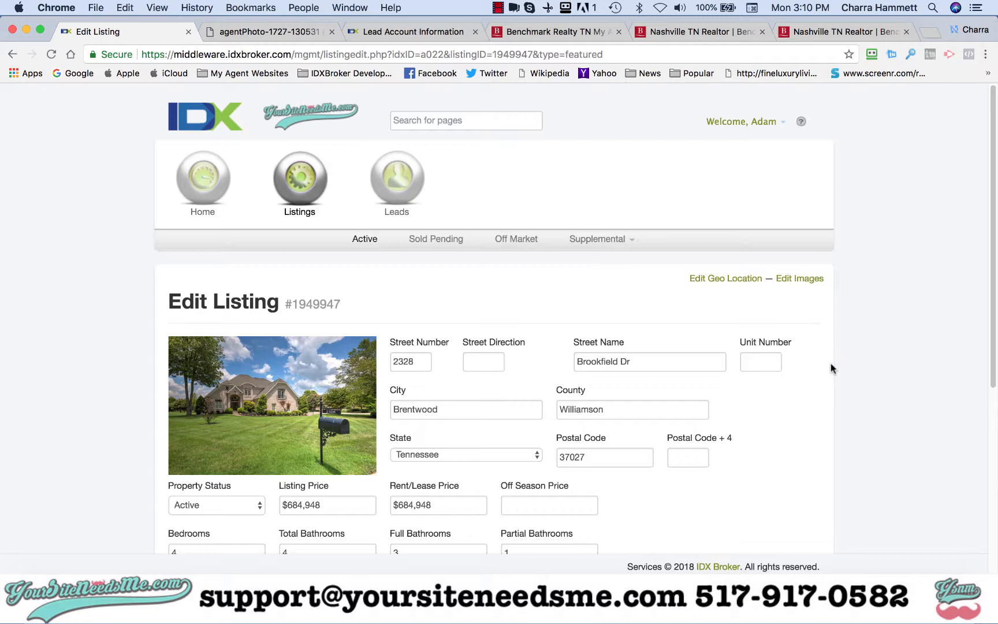
# Step: Review the listing's editable fields, from address, price and remarks to the featured display options and the option to revert to MLS data
pyautogui.scroll(-4, 831, 368)
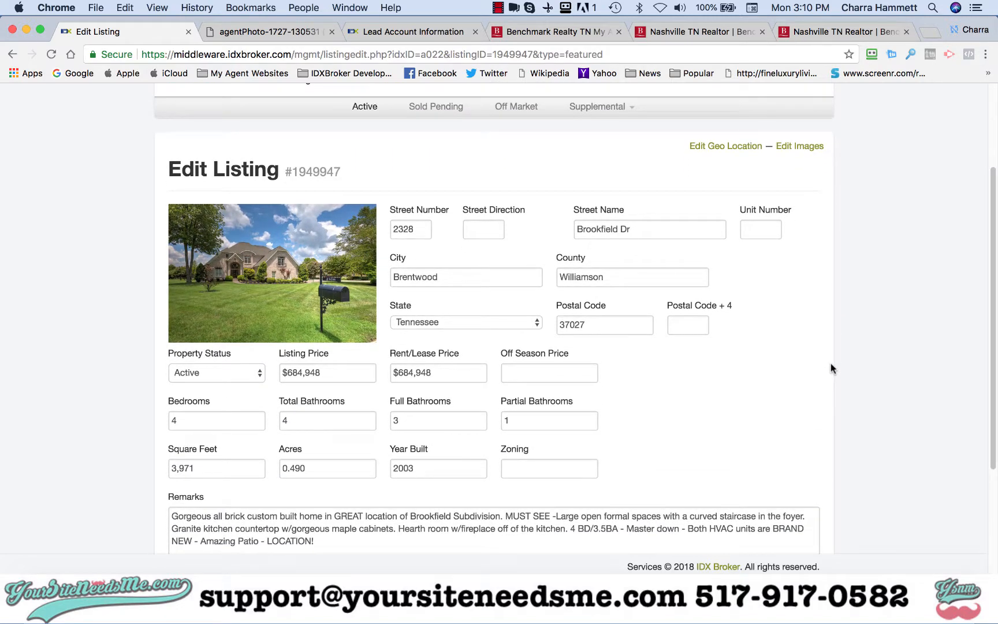
pyautogui.scroll(-5, 831, 368)
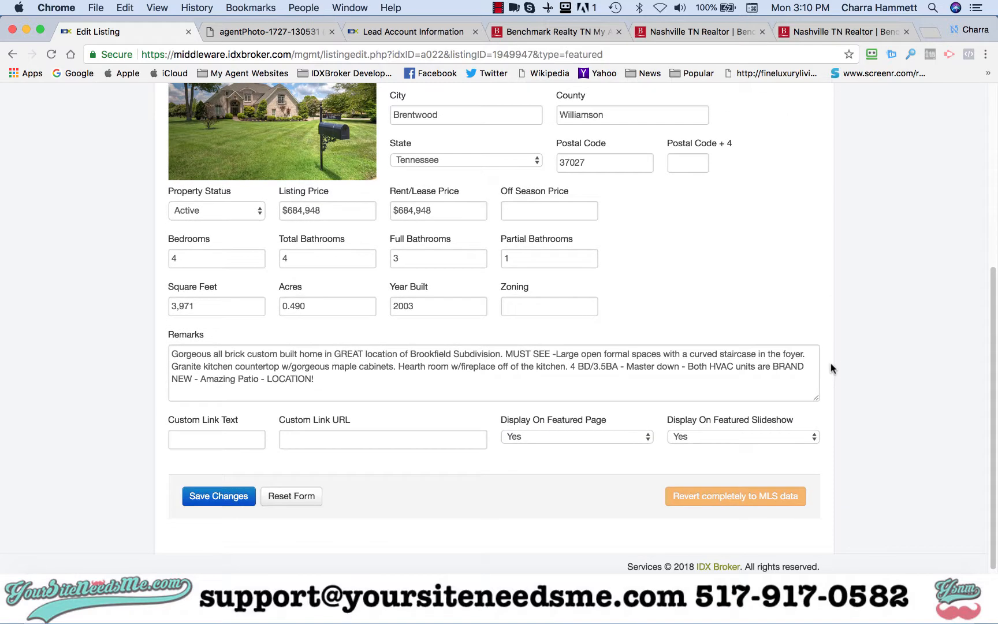
pyautogui.scroll(-1, 831, 363)
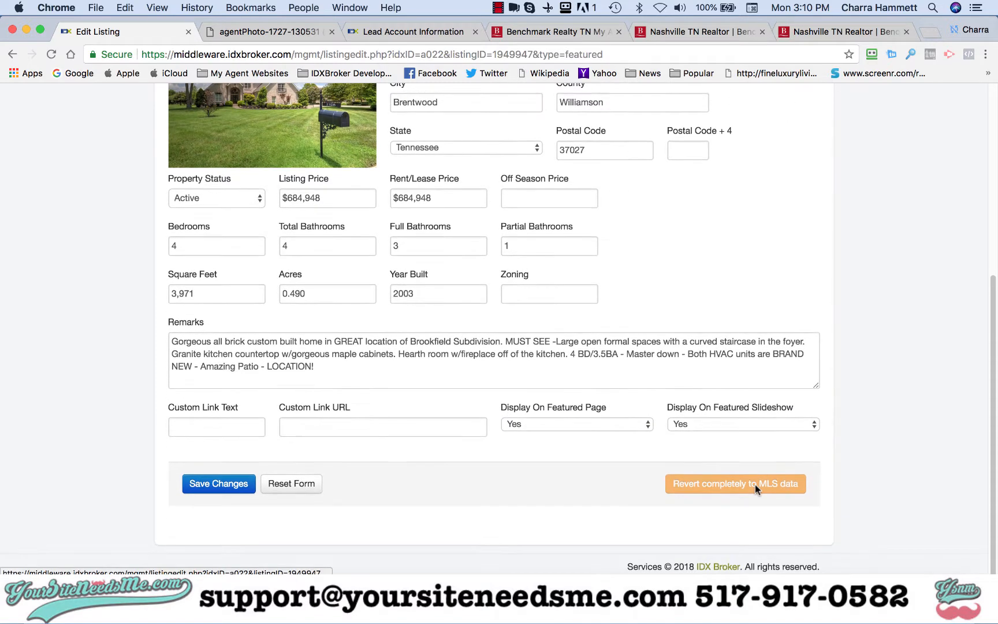
pyautogui.scroll(10, 762, 463)
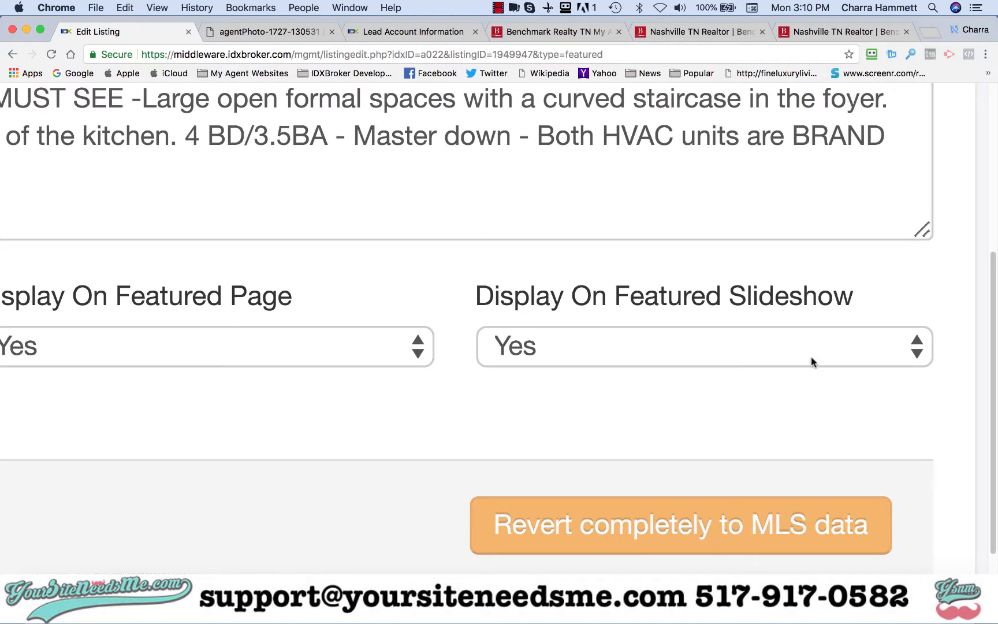
pyautogui.scroll(-10, 811, 358)
pyautogui.scroll(5, 791, 242)
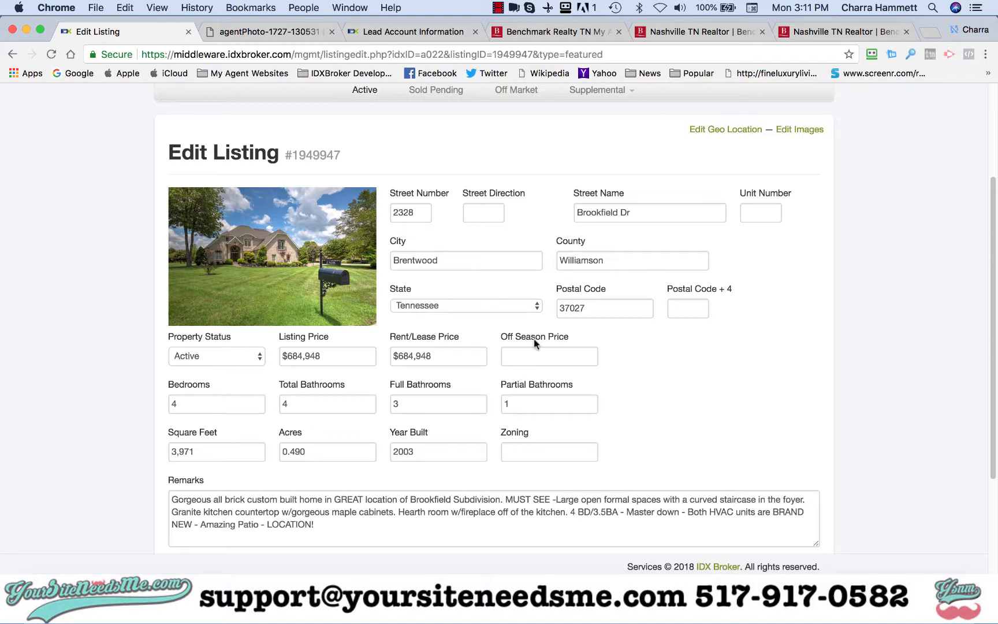
pyautogui.scroll(4, 533, 344)
pyautogui.scroll(-10, 533, 343)
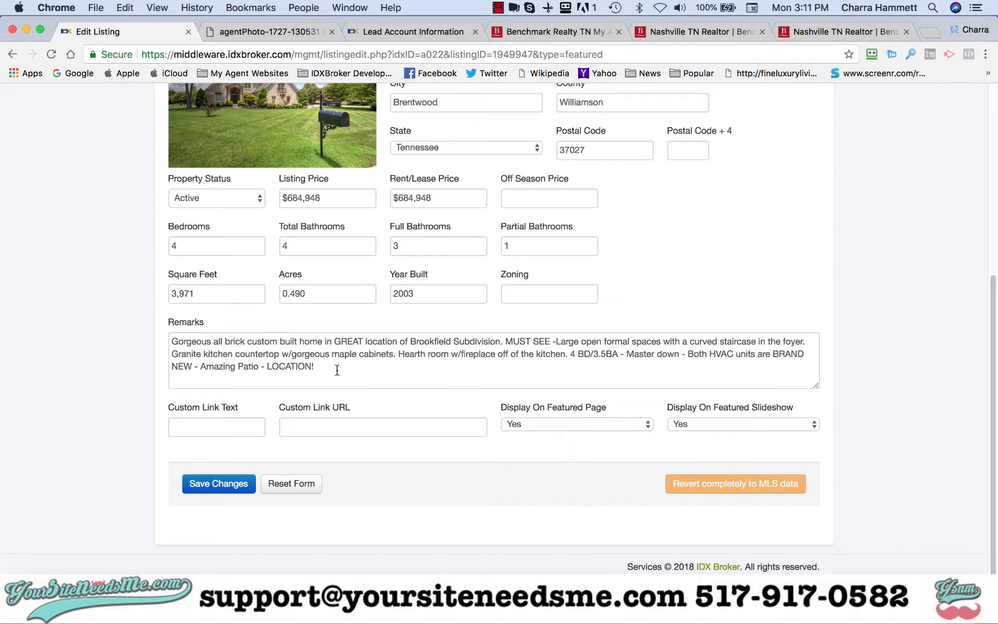
pyautogui.scroll(3, 655, 261)
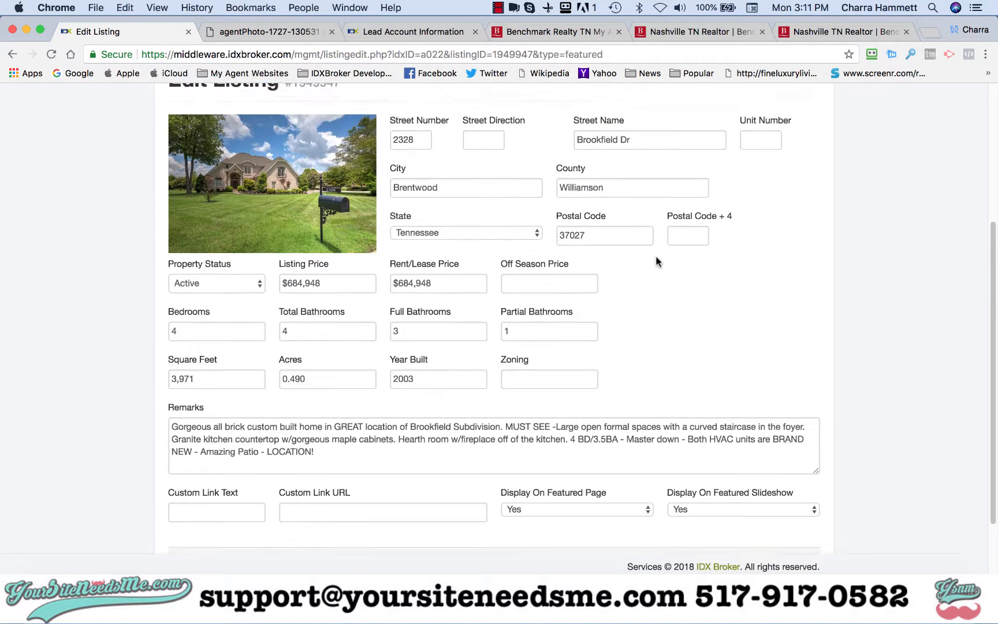
pyautogui.scroll(2, 655, 261)
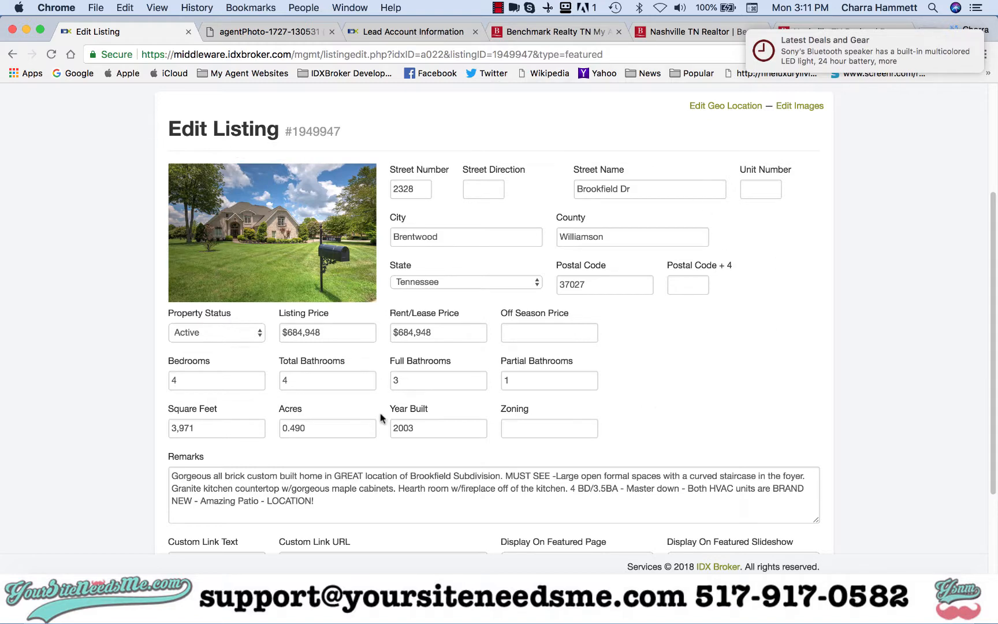
pyautogui.scroll(-5, 749, 365)
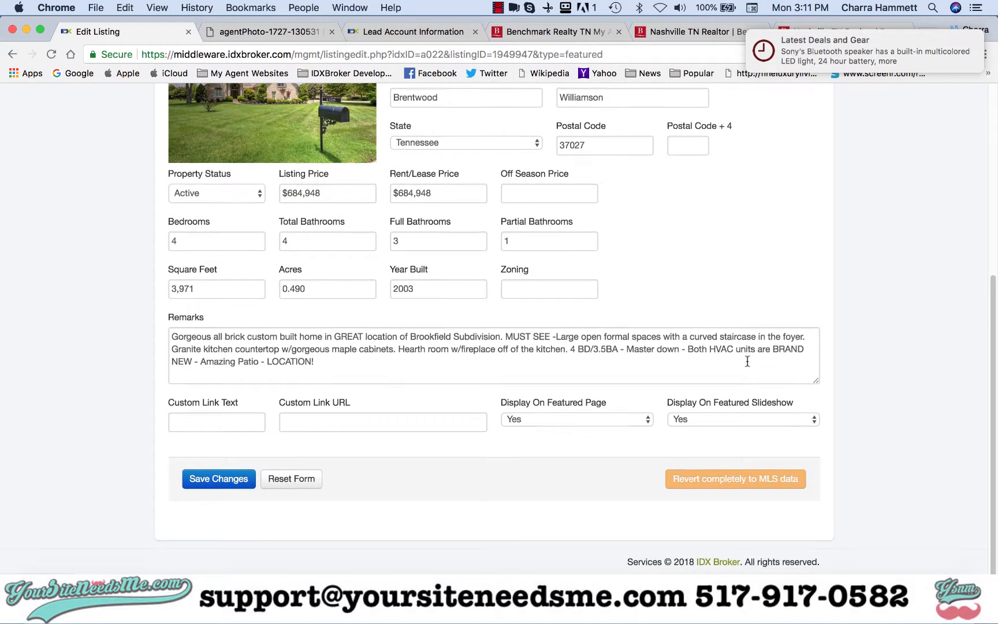
# Step: Leave the custom link text and URL empty, keep Display On Featured Page at Yes, and save the listing
pyautogui.click(174, 427)
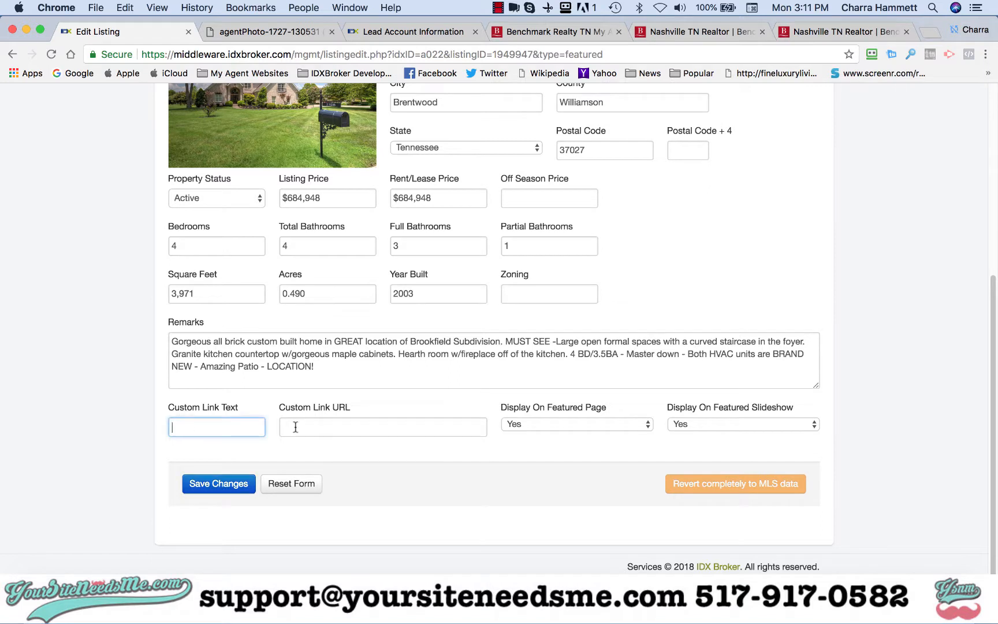
pyautogui.click(295, 426)
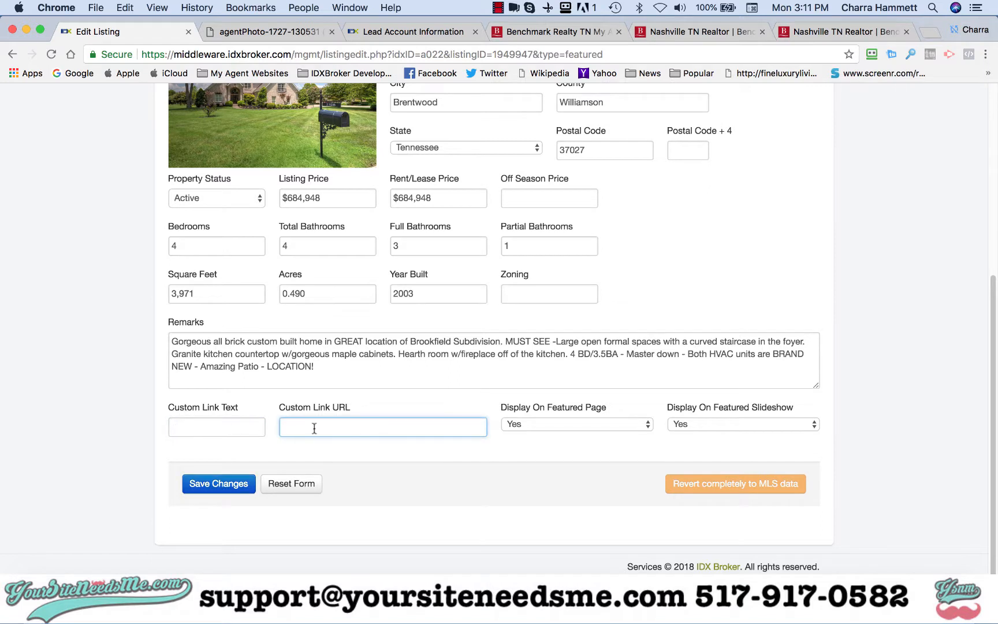
pyautogui.click(553, 425)
pyautogui.click(553, 424)
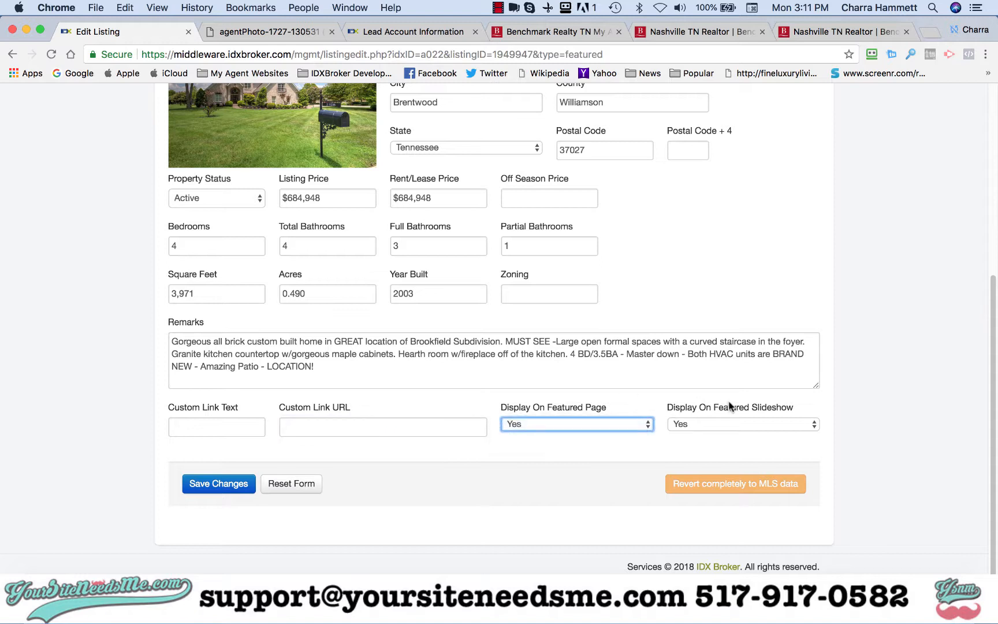
pyautogui.click(623, 400)
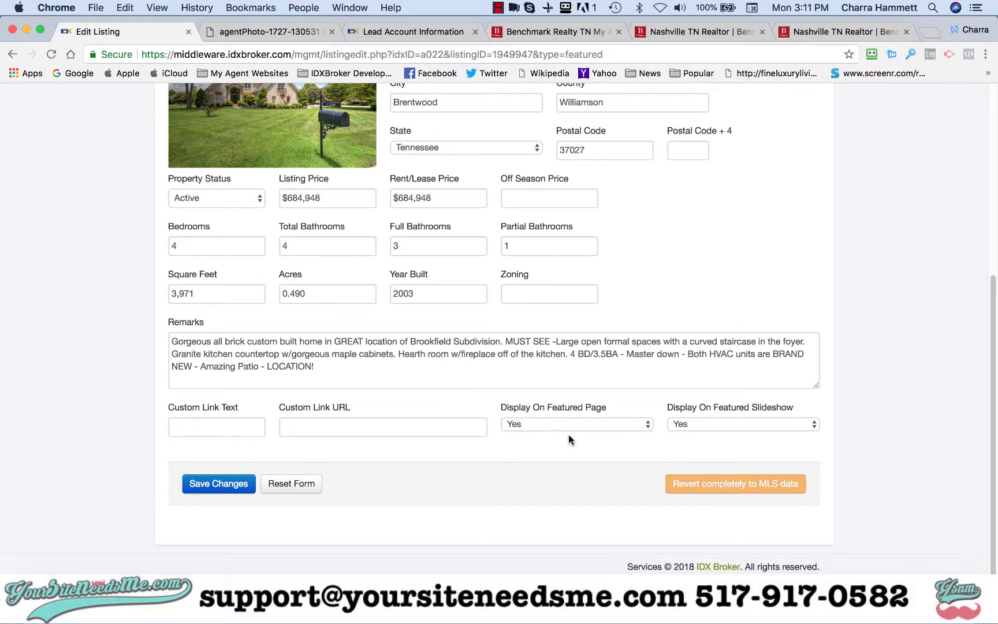
pyautogui.click(203, 486)
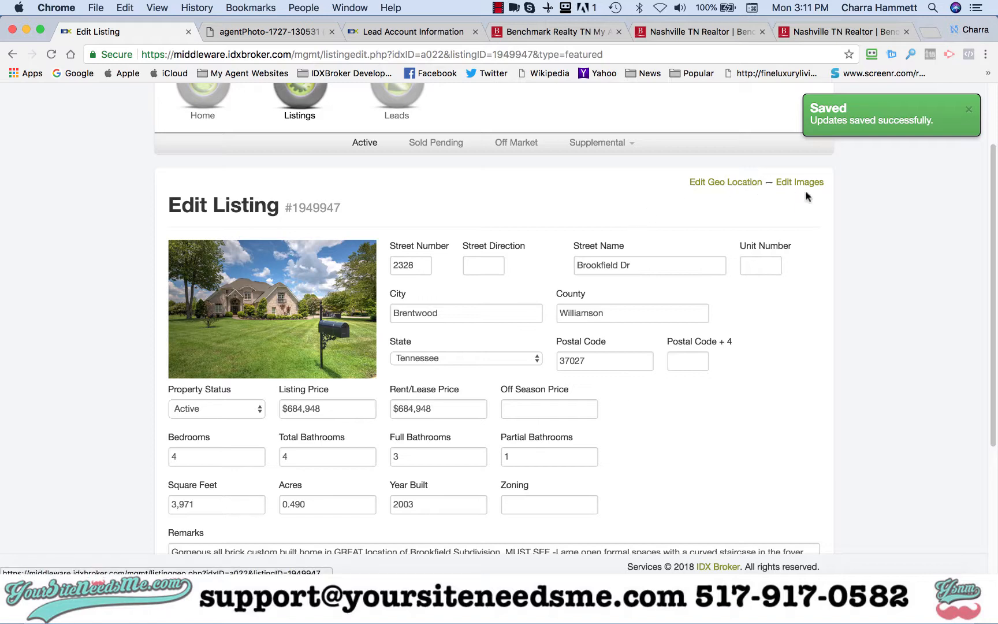
# Step: Open the image manager for this listing and look through its images
pyautogui.scroll(5, 866, 145)
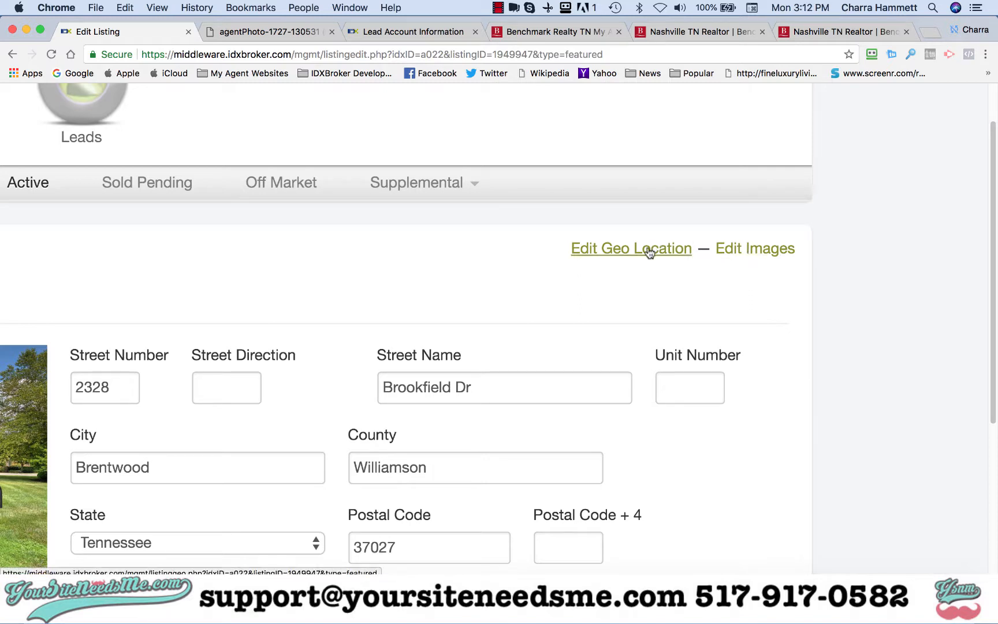
pyautogui.click(754, 250)
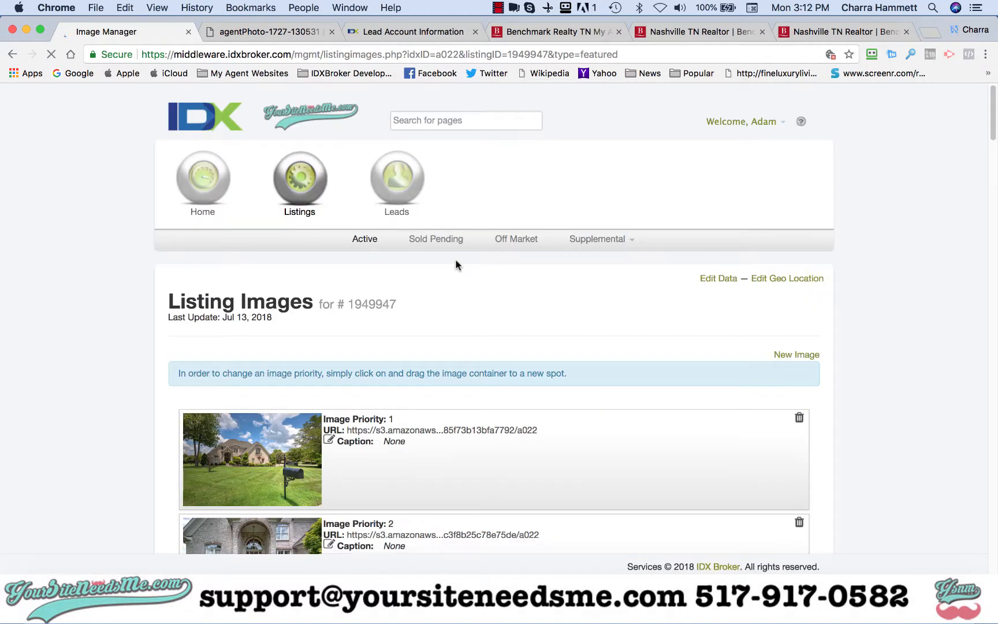
pyautogui.scroll(-15, 457, 265)
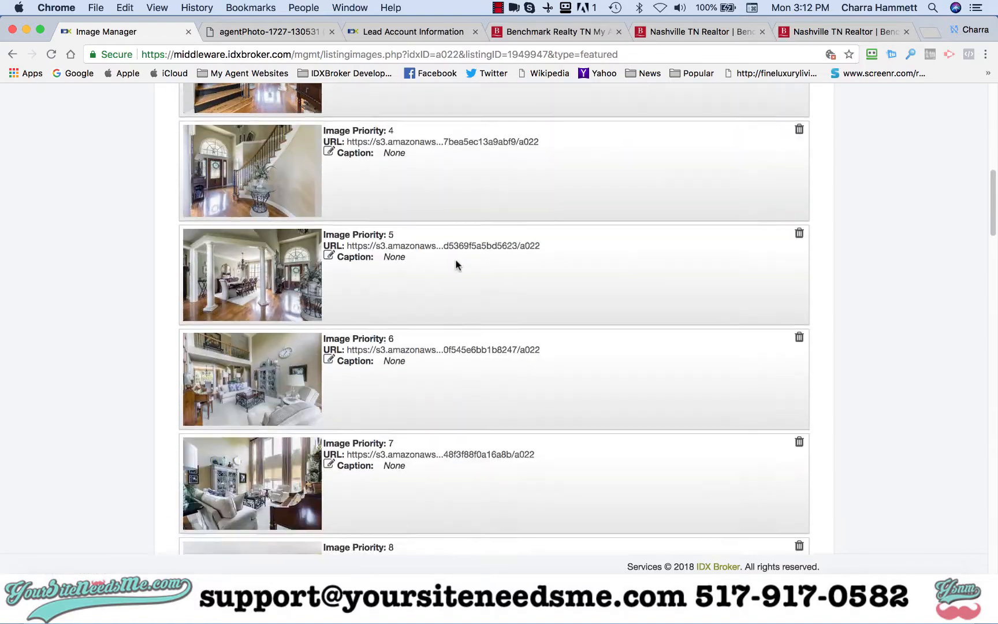
pyautogui.scroll(-20, 456, 265)
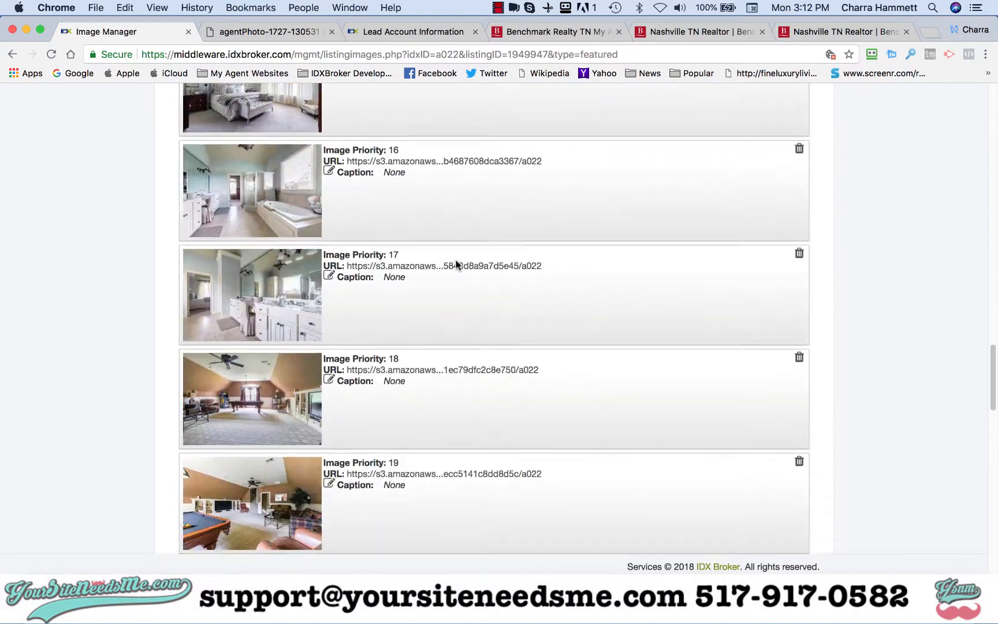
pyautogui.scroll(-15, 456, 265)
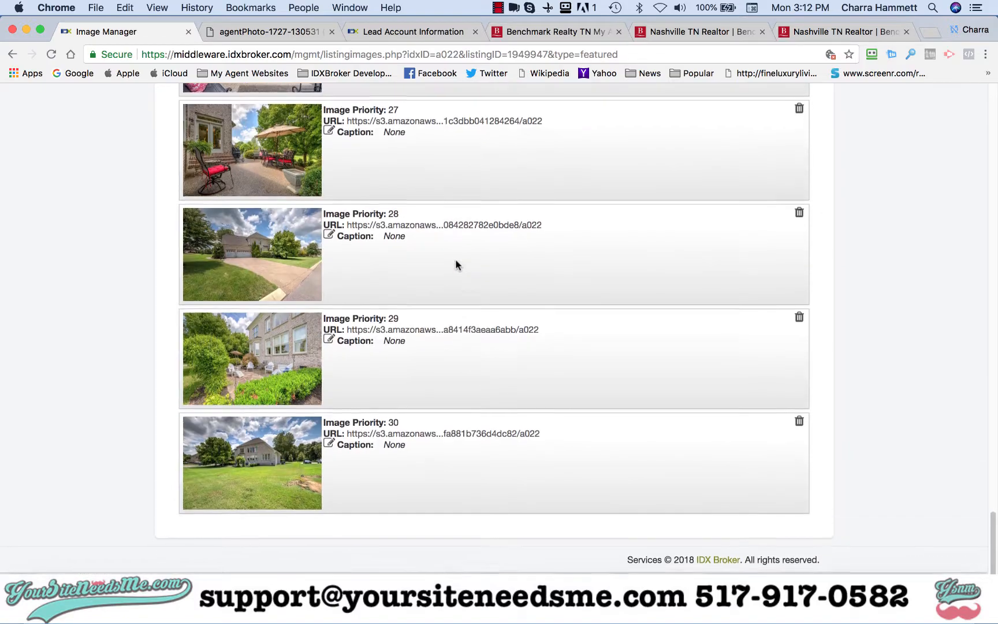
pyautogui.scroll(6, 456, 265)
pyautogui.scroll(20, 457, 265)
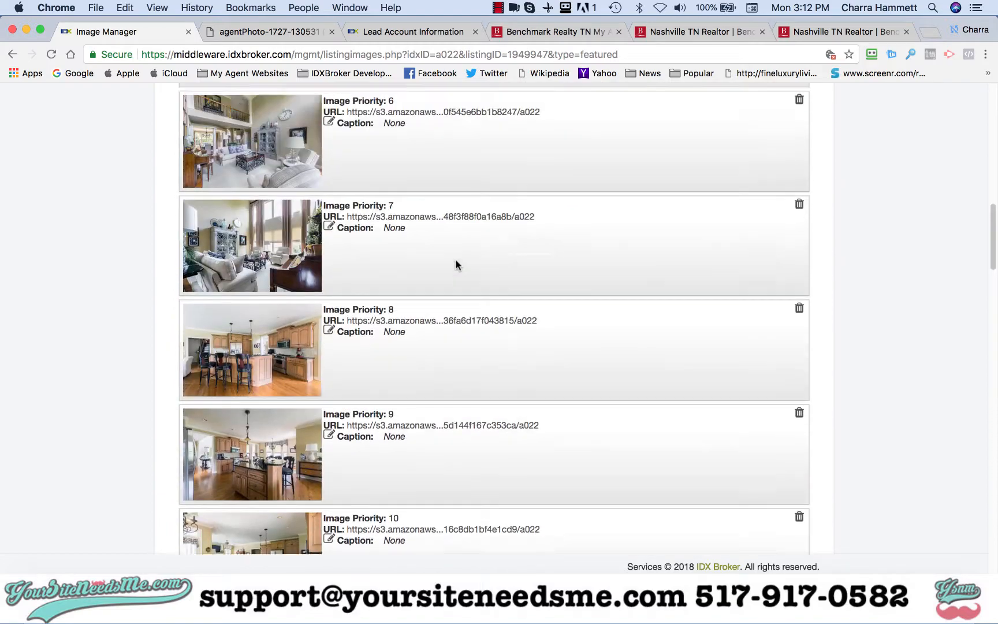
pyautogui.scroll(5, 456, 265)
pyautogui.scroll(-3, 456, 265)
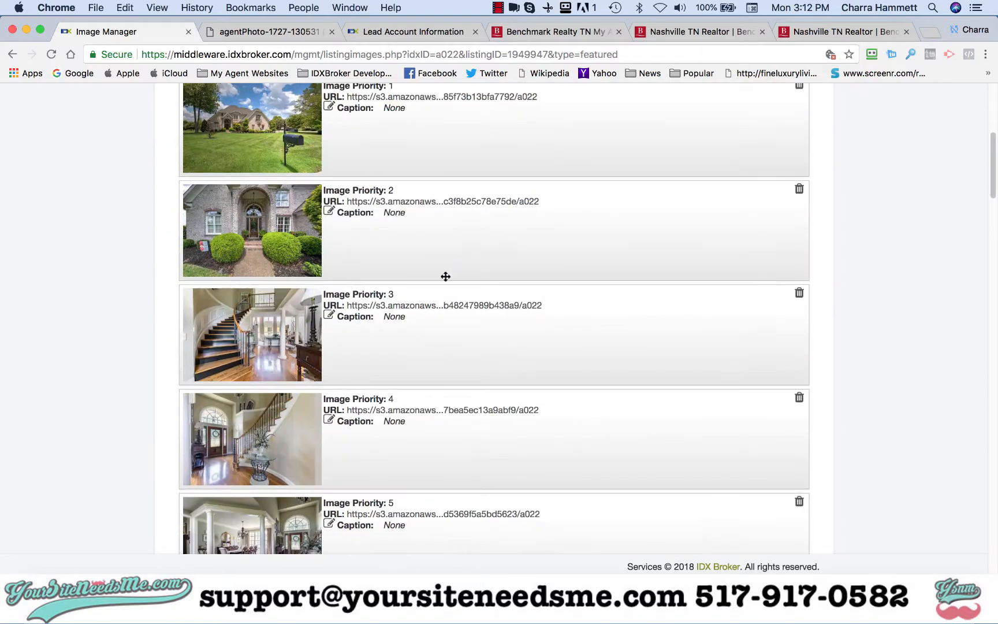
# Step: Move the fourth listing image up to priority 3 and swap the two images back to their original order
pyautogui.moveTo(403, 416); pyautogui.dragTo(403, 315)
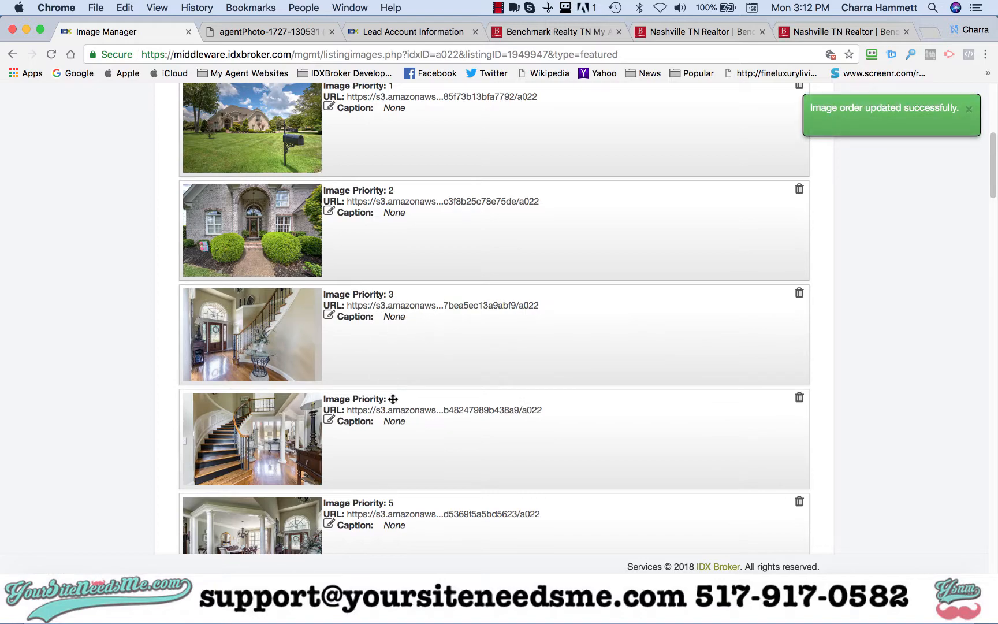
pyautogui.moveTo(395, 413); pyautogui.dragTo(399, 306)
pyautogui.scroll(-1, 423, 376)
pyautogui.scroll(-10, 424, 376)
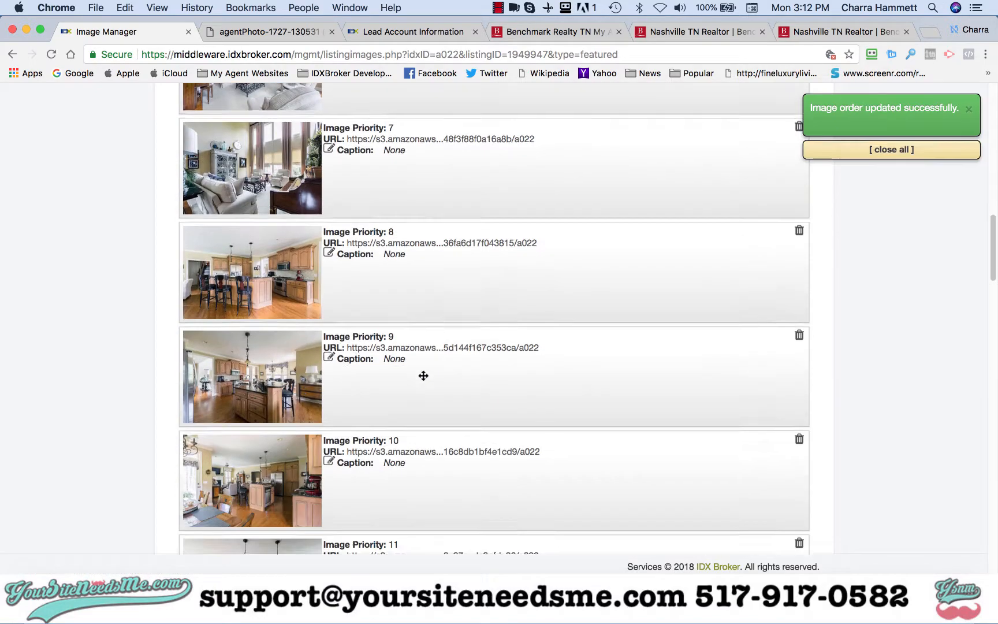
pyautogui.scroll(3, 423, 374)
pyautogui.scroll(12, 792, 254)
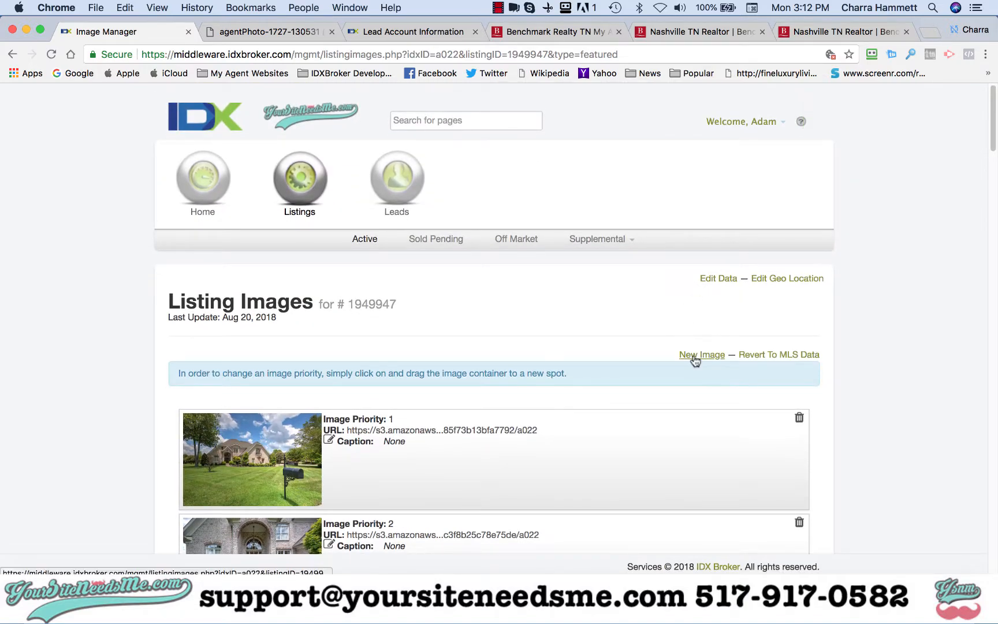
# Step: Choose Snip20180813_4.png and Snip20180814_1.png from Downloads as new listing images, then cancel the queued upload and close the Add Images dialog
pyautogui.click(695, 358)
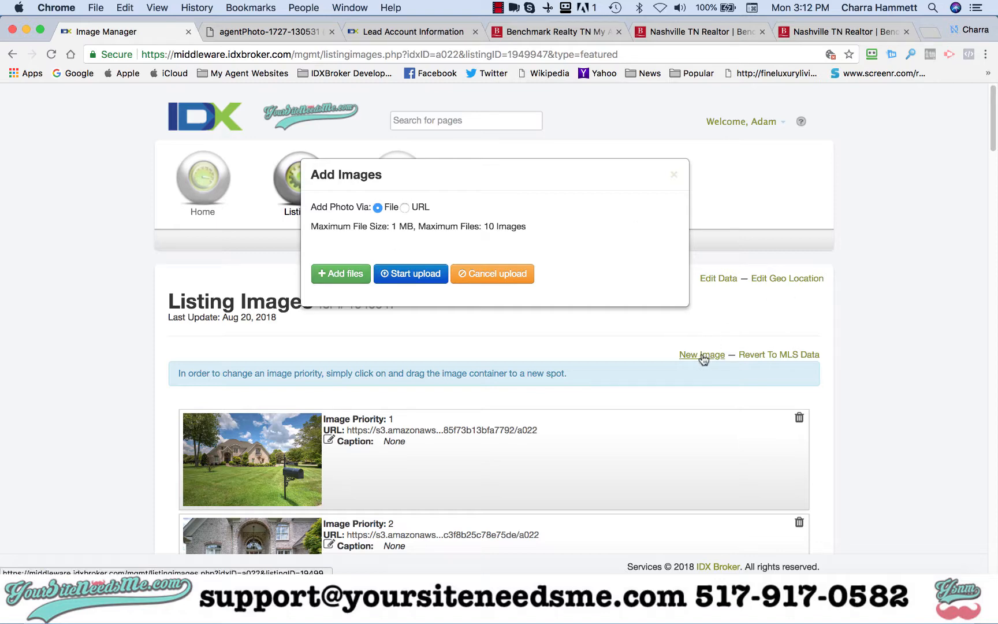
pyautogui.click(342, 275)
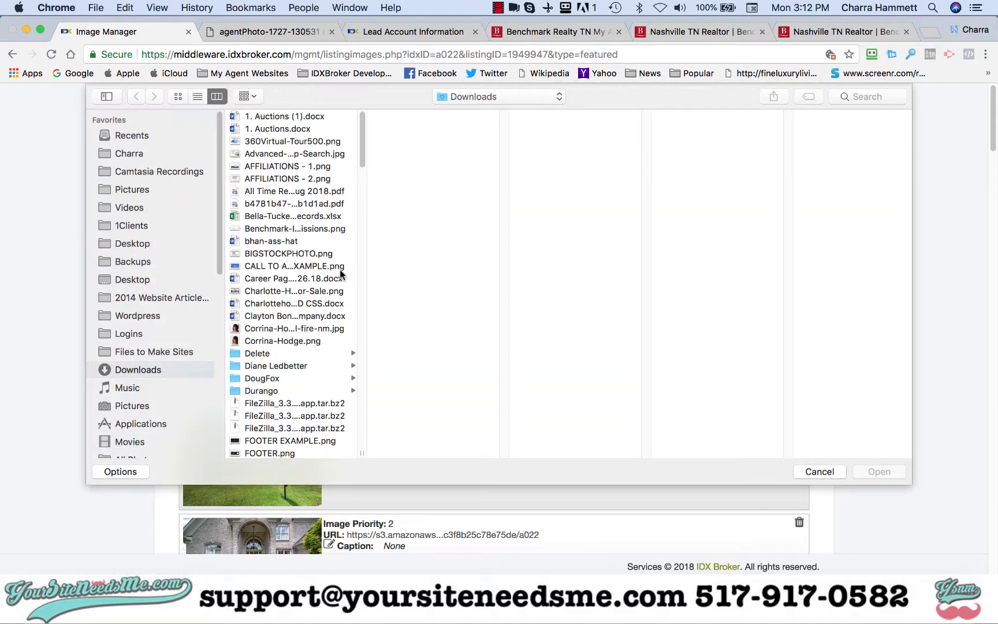
pyautogui.scroll(-5, 296, 340)
pyautogui.scroll(-10, 295, 341)
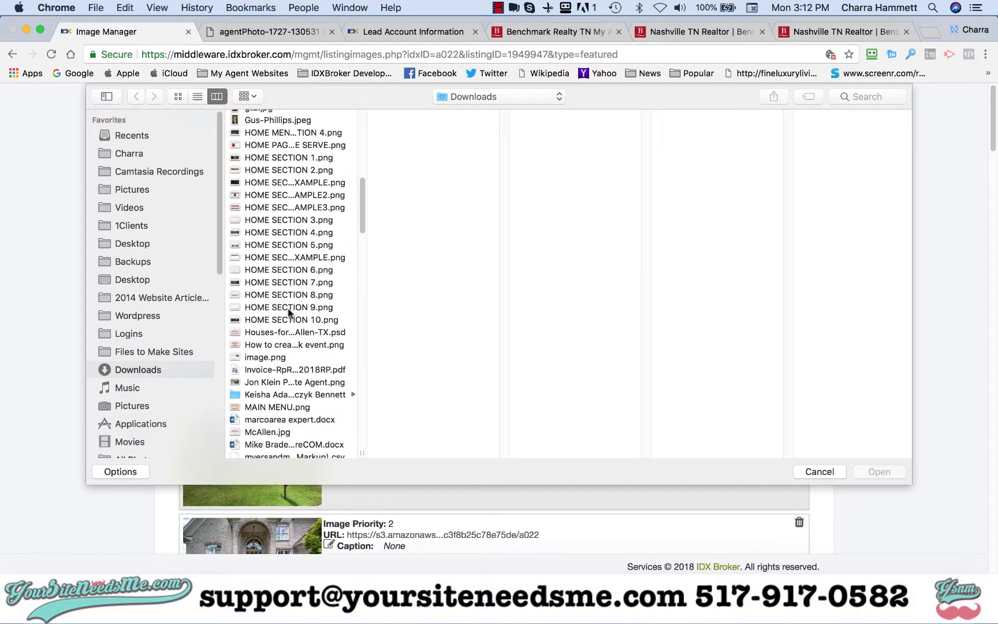
pyautogui.scroll(-7, 289, 312)
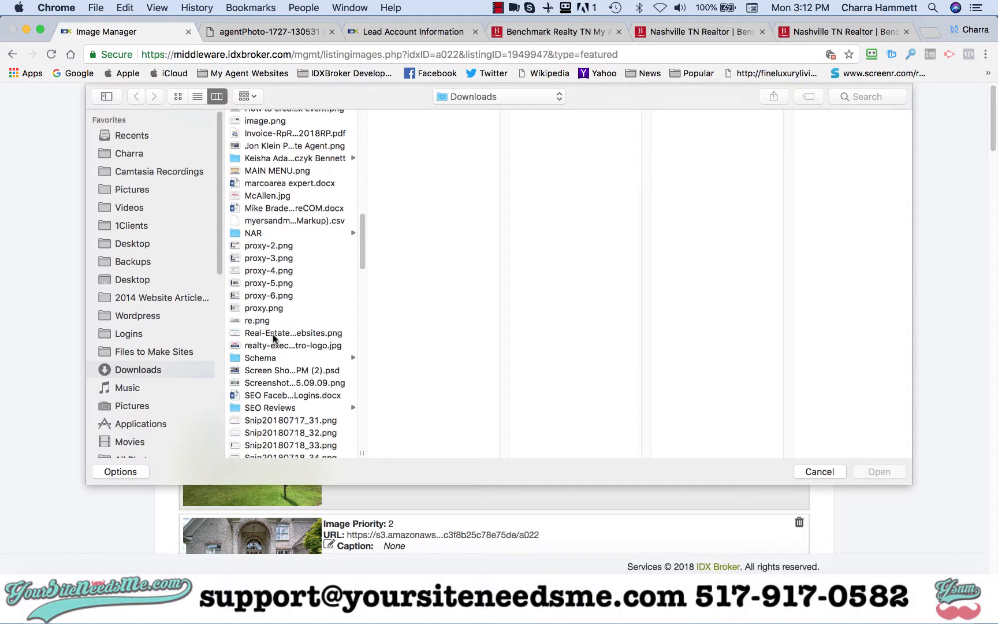
pyautogui.scroll(-20, 273, 335)
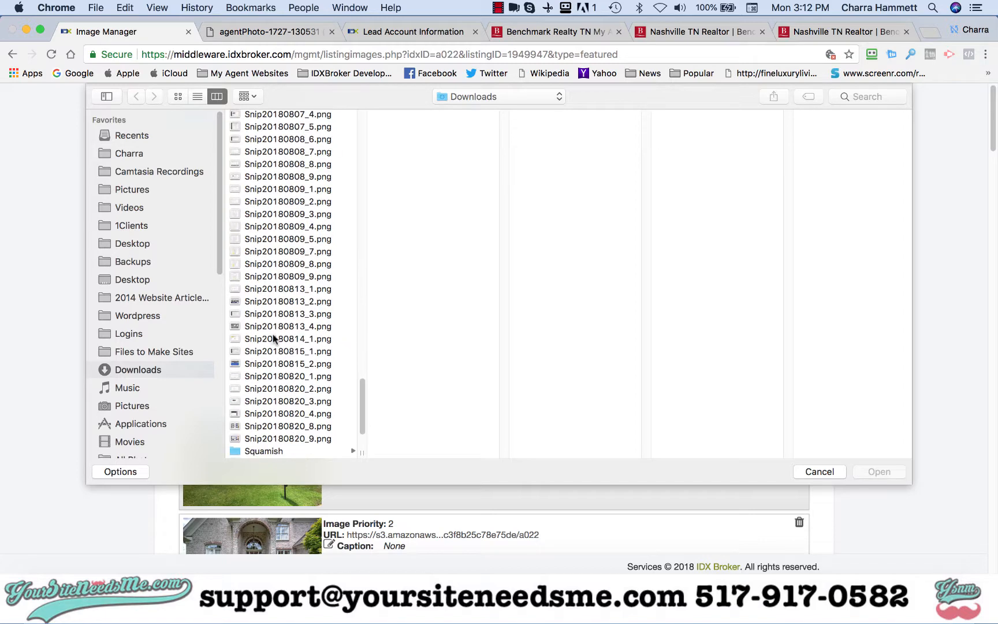
pyautogui.click(270, 326)
pyautogui.keyDown('shift'); pyautogui.click(271, 341); pyautogui.keyUp('shift')
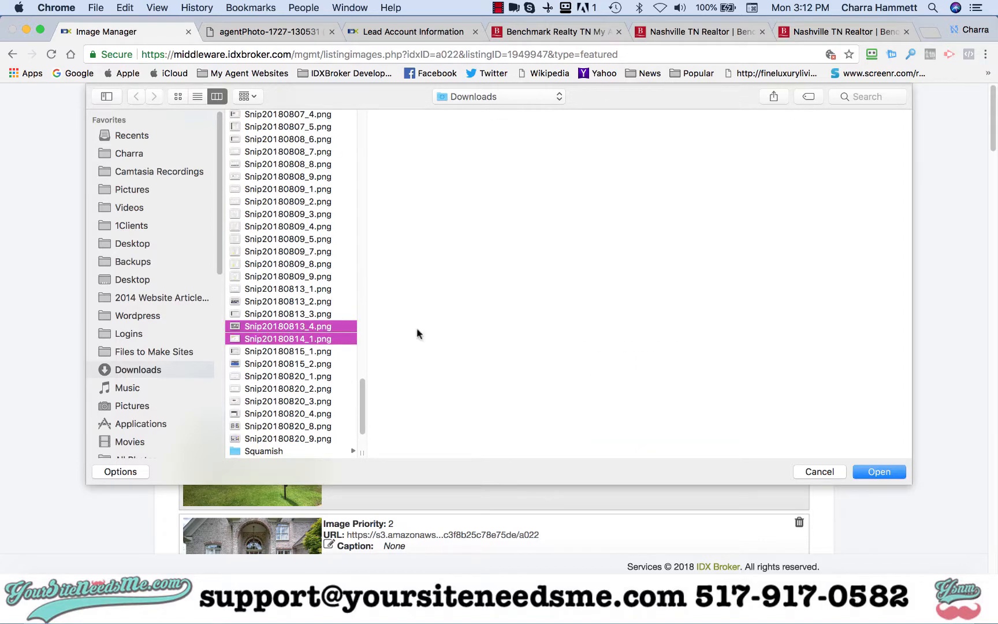
pyautogui.click(871, 469)
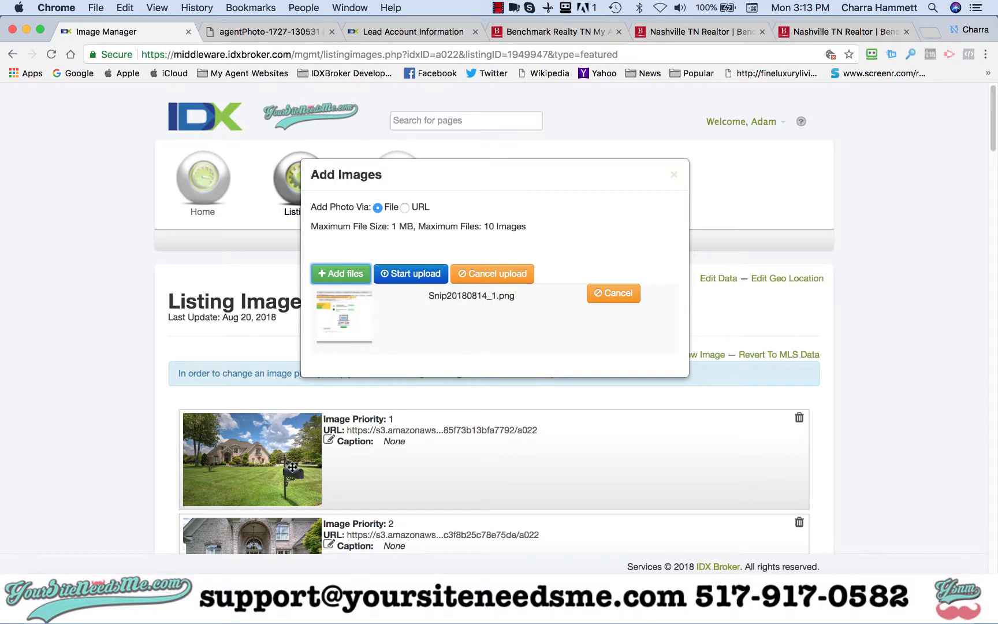
pyautogui.click(614, 295)
pyautogui.click(673, 174)
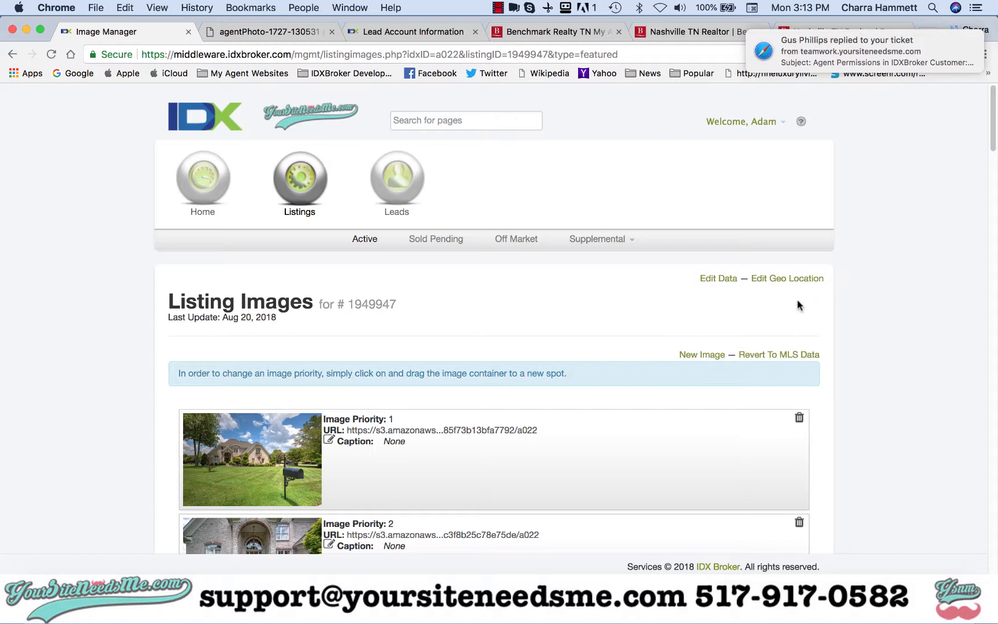
# Step: Open the listing's geo location editor and look up its coordinates from the prefilled street address and zip code
pyautogui.click(775, 280)
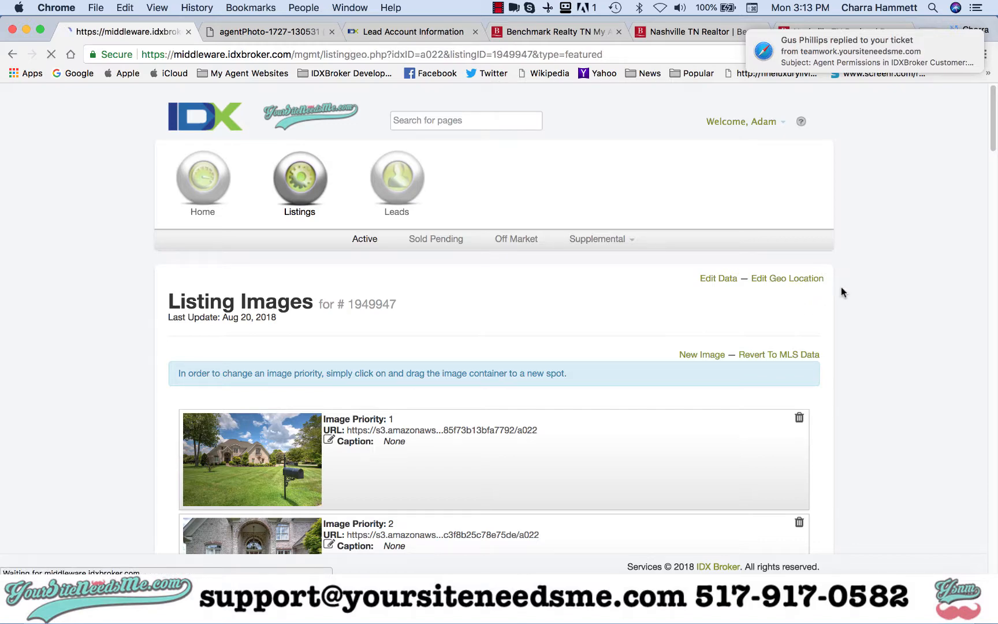
pyautogui.scroll(-5, 860, 338)
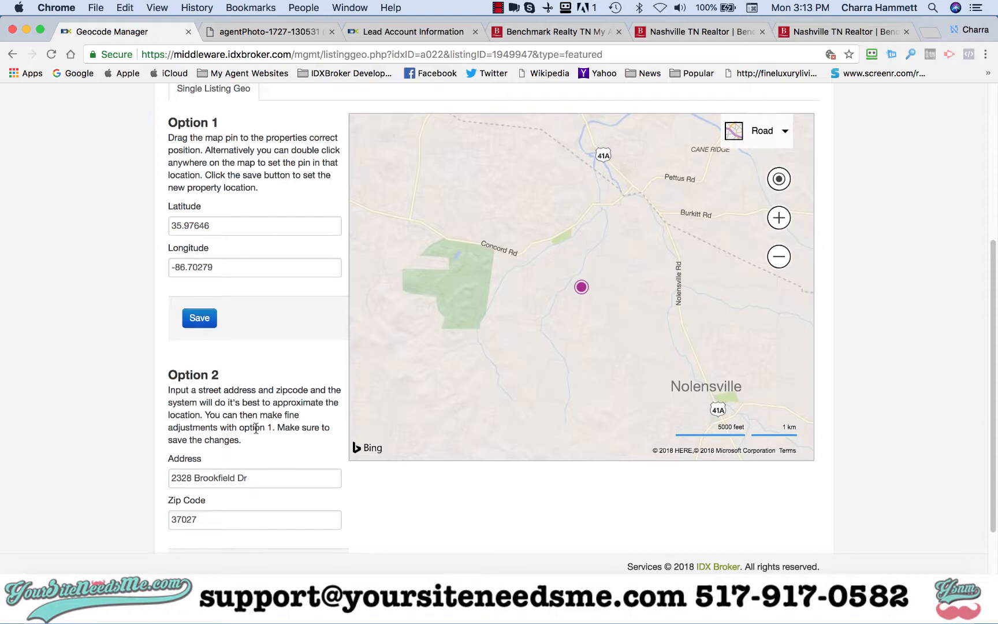
pyautogui.scroll(-3, 254, 419)
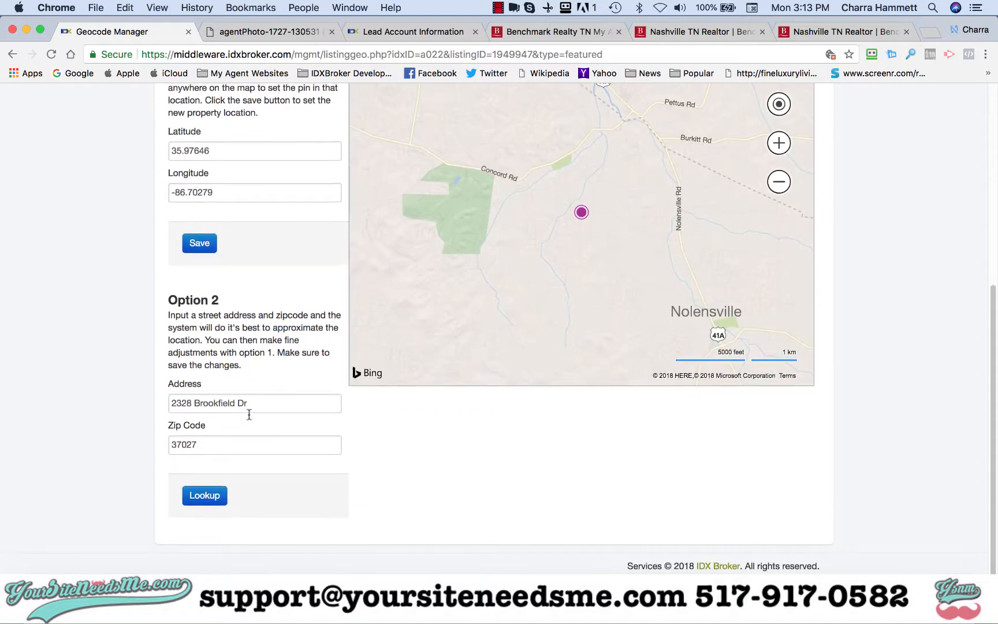
pyautogui.click(203, 496)
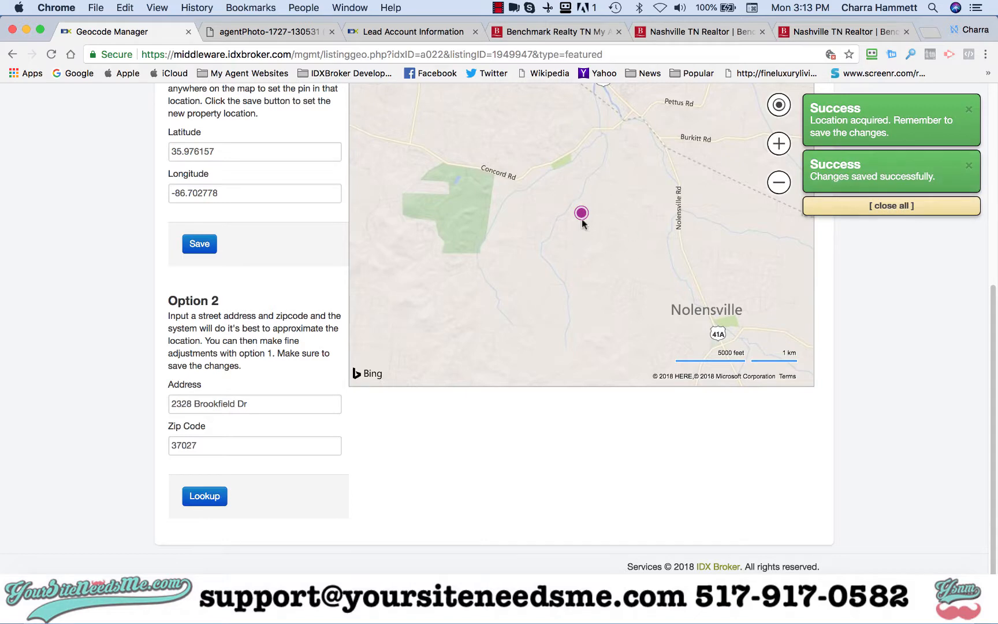
# Step: Copy the listing's street address from the Geocode Manager and paste it into the search of Google Maps, opened in a new tab
pyautogui.scroll(3, 278, 243)
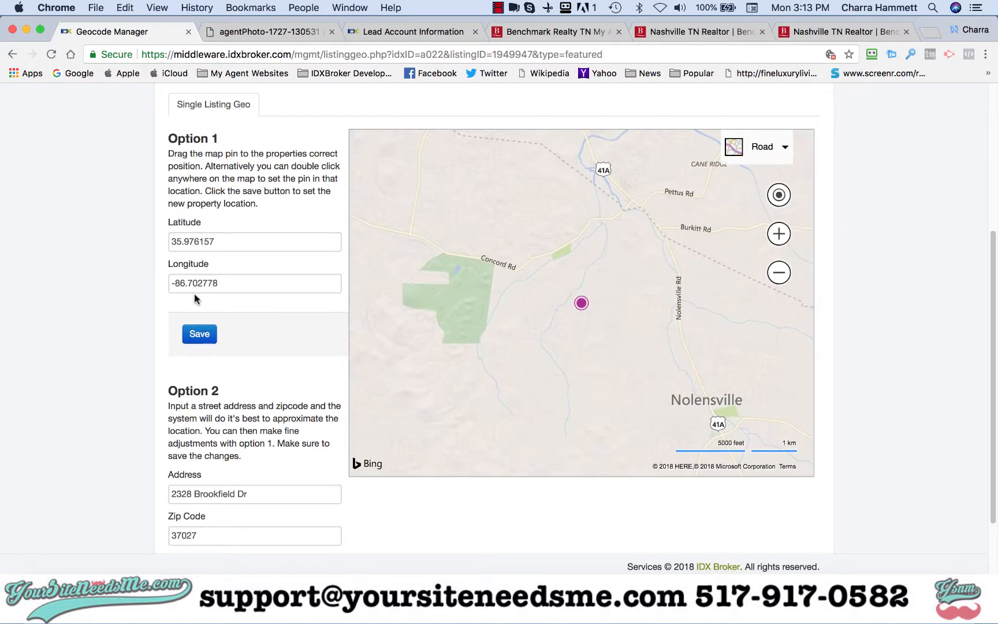
pyautogui.click(242, 493)
pyautogui.press('super+a')
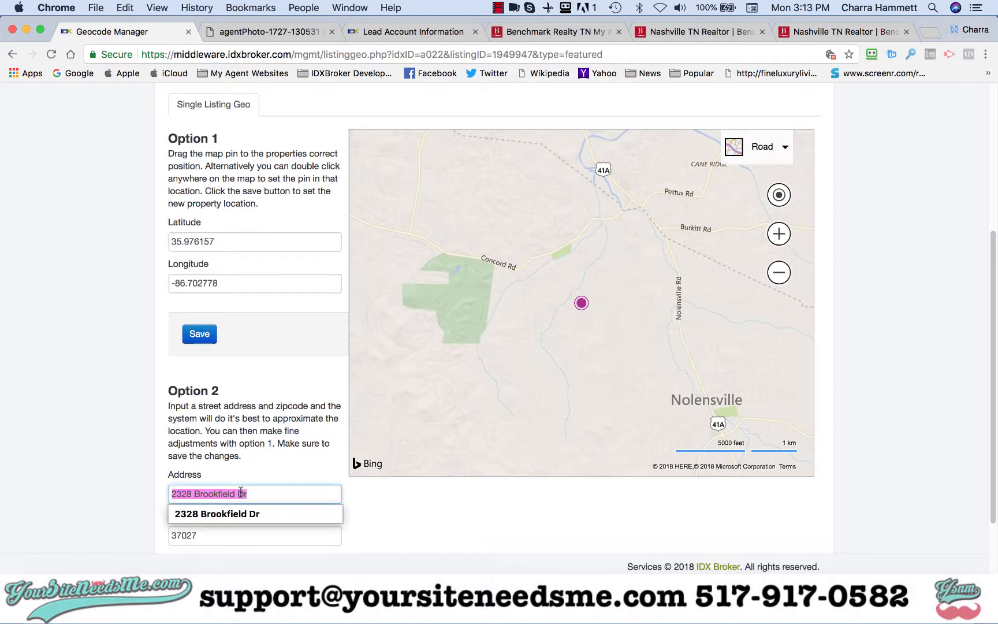
pyautogui.press('super+c')
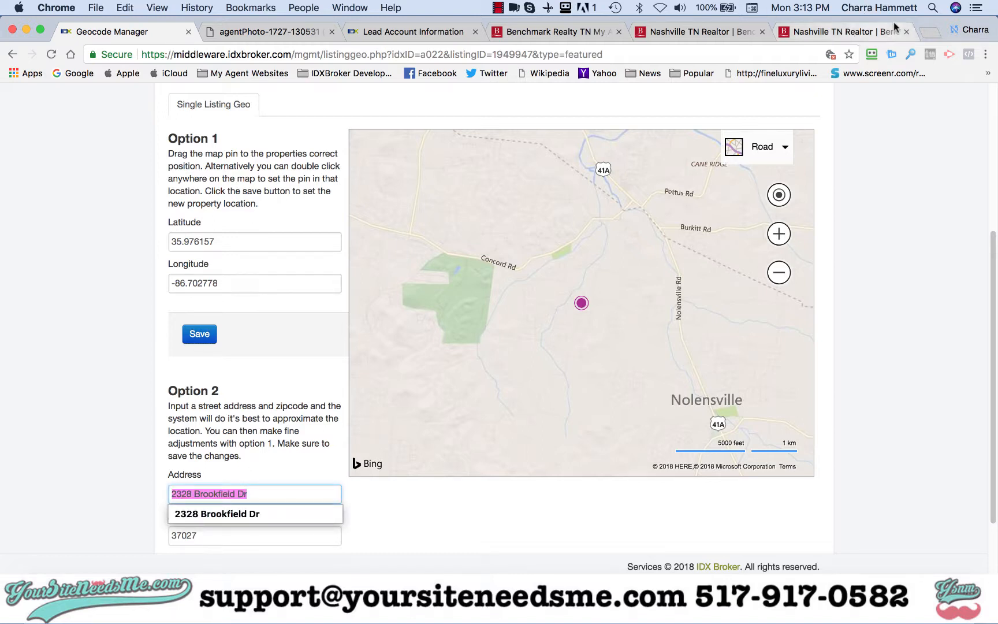
pyautogui.click(929, 33)
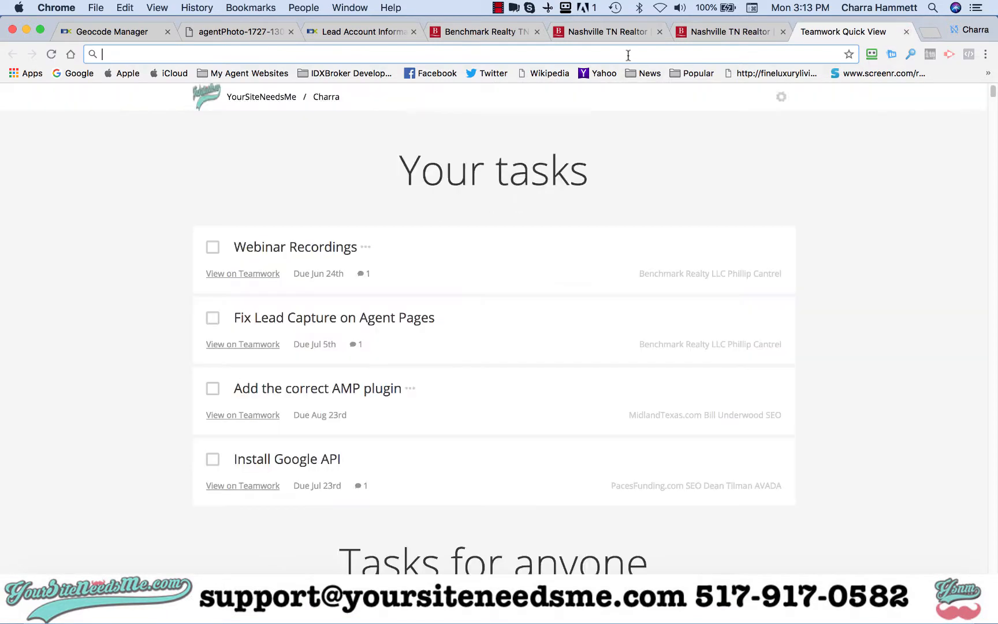
pyautogui.write('google.com/maps')
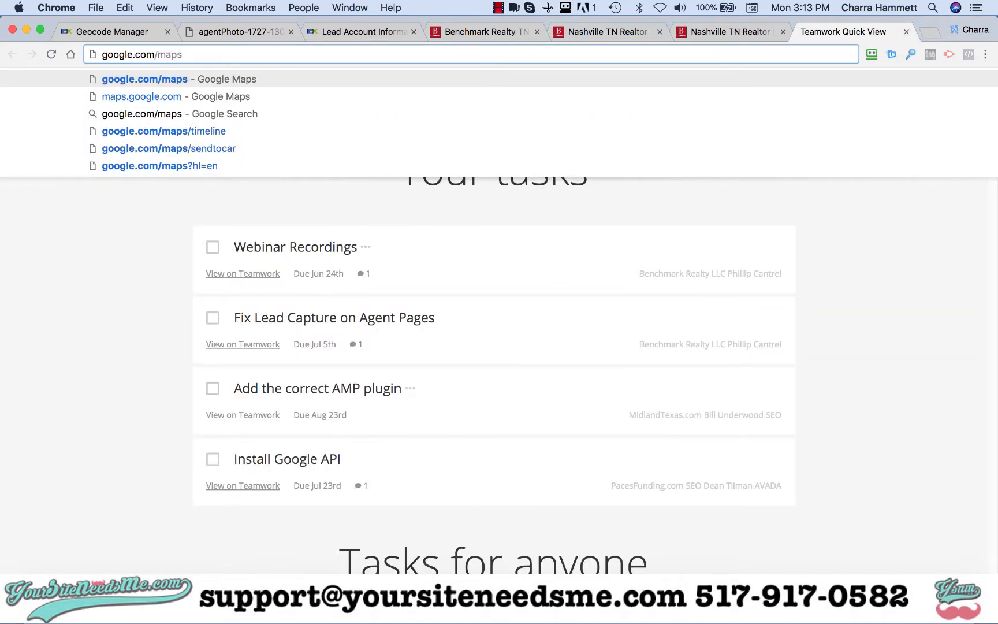
pyautogui.press('Return')
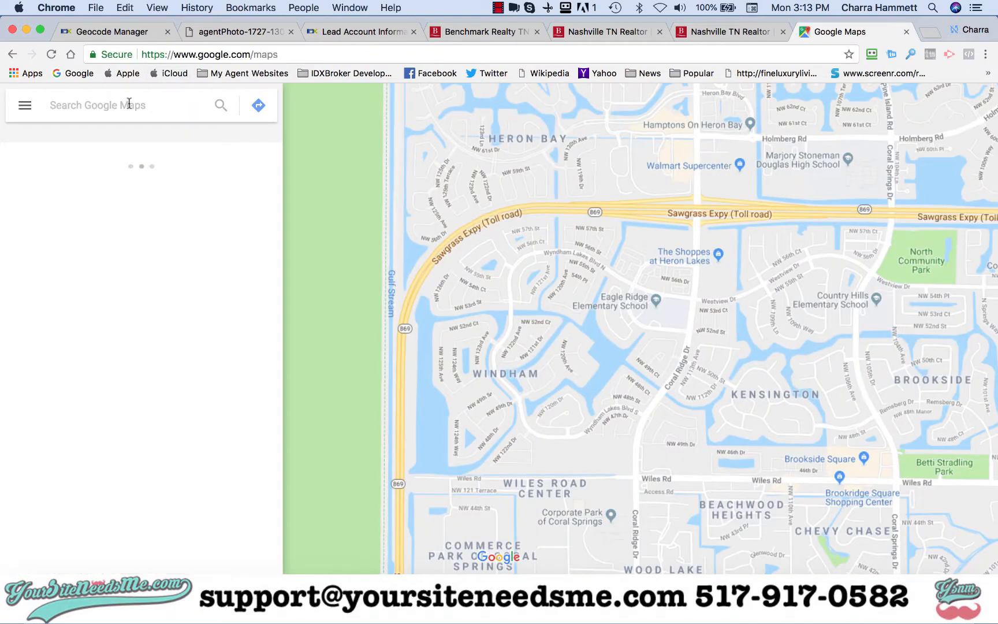
pyautogui.click(129, 102)
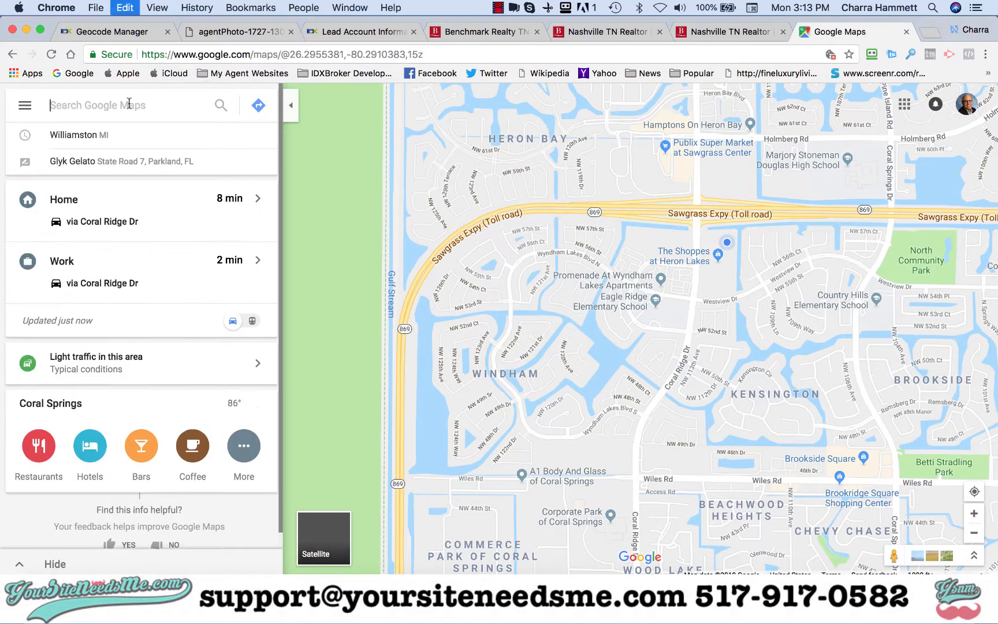
pyautogui.press('super+v')
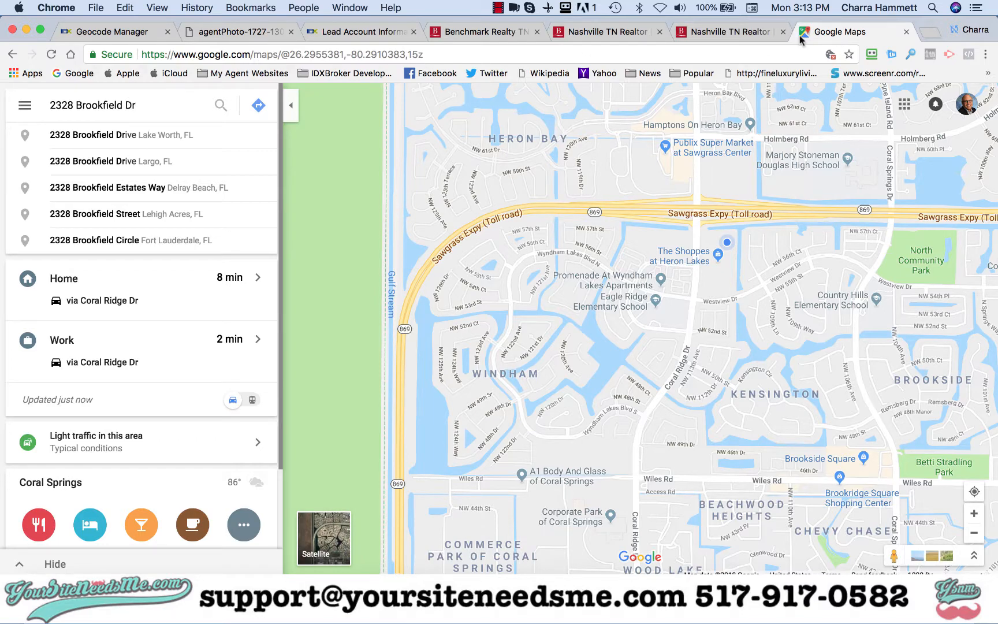
# Step: Copy the city from the listing's data in IDX Broker and return to its geo location editor
pyautogui.click(744, 37)
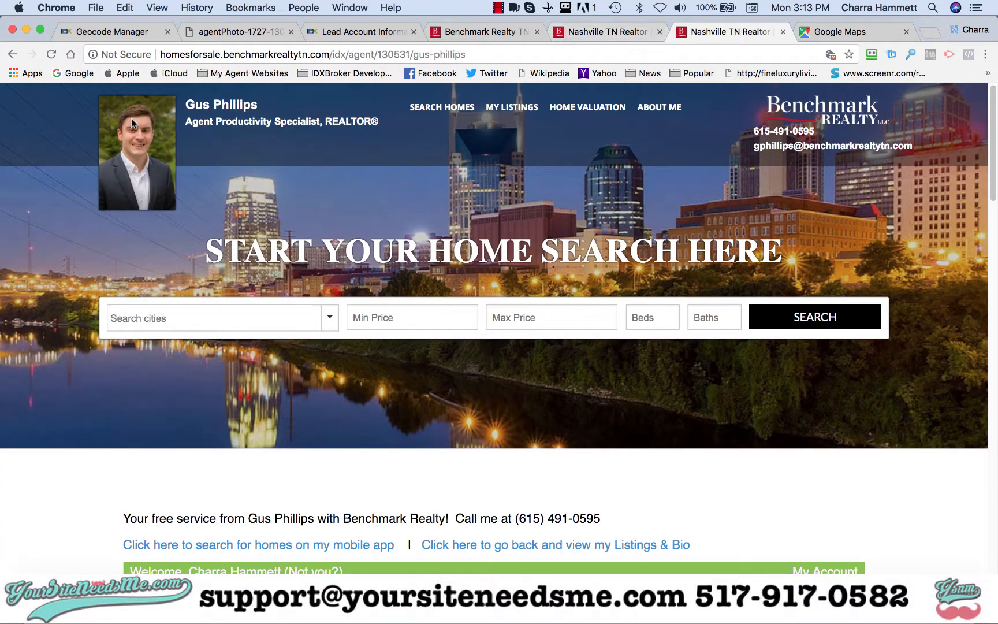
pyautogui.click(113, 32)
pyautogui.scroll(5, 539, 313)
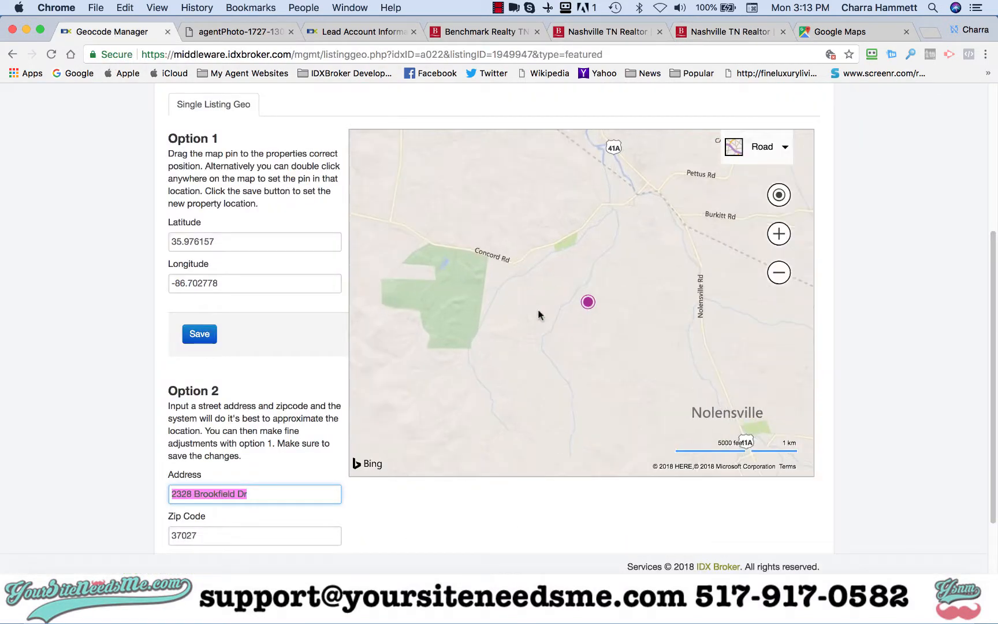
pyautogui.scroll(5, 892, 209)
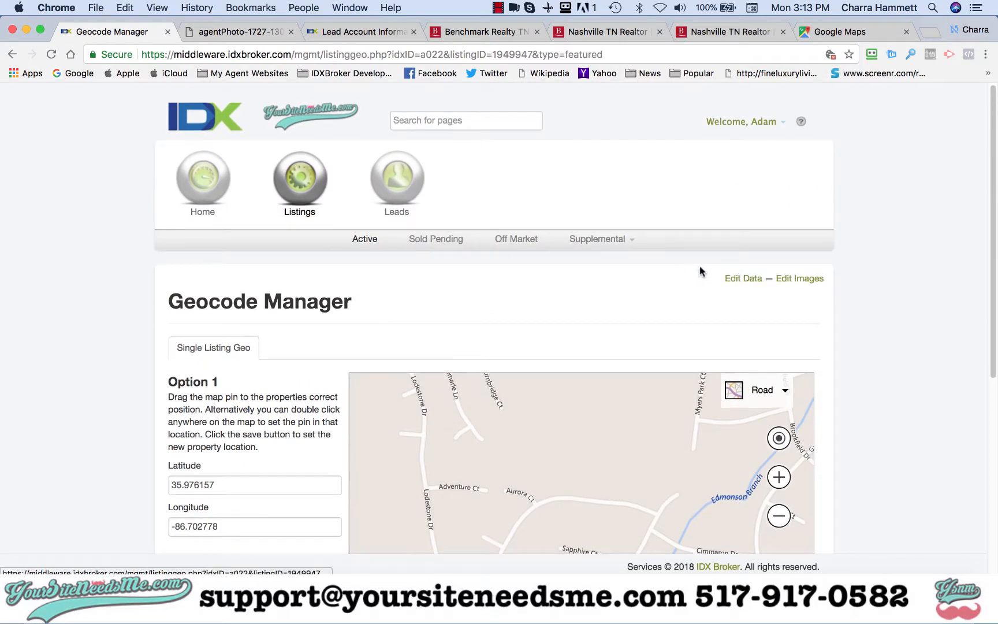
pyautogui.click(744, 278)
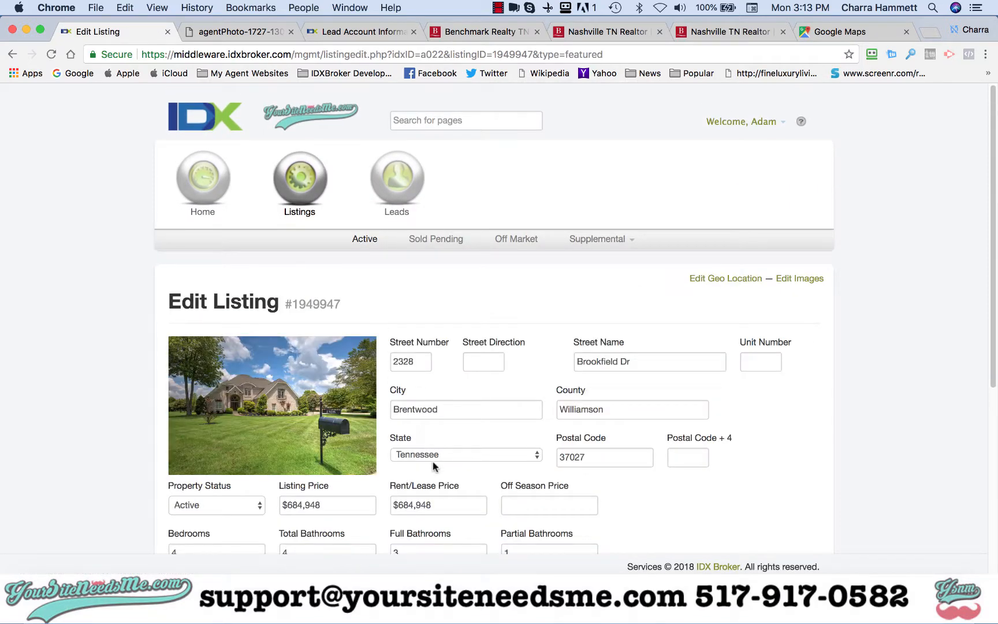
pyautogui.doubleClick(477, 408)
pyautogui.press('super+c')
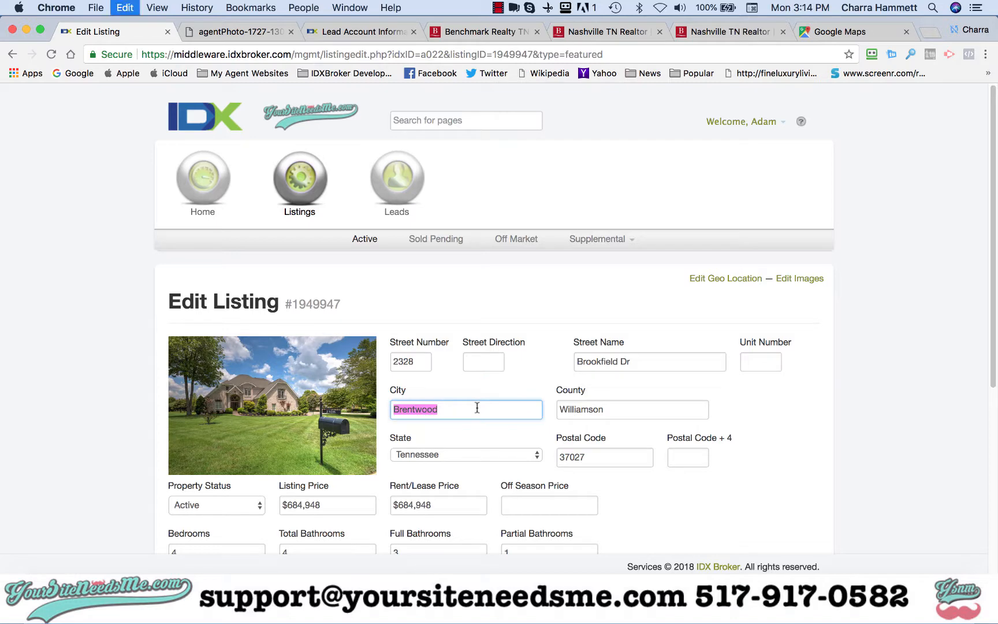
pyautogui.click(734, 279)
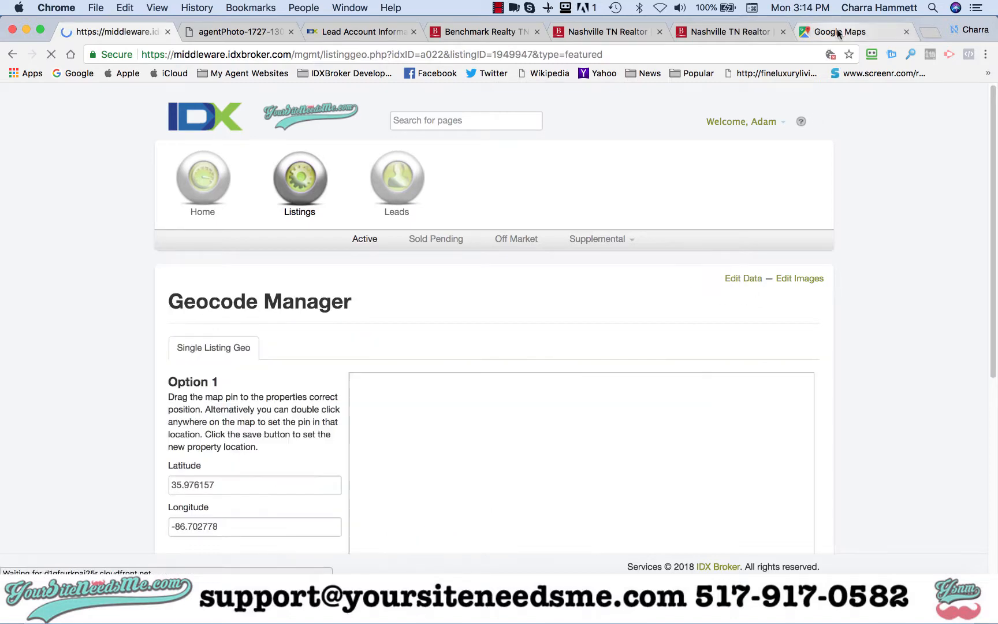
# Step: In Google Maps, complete the search with the listing's city and state and choose the suggestion that matches the full address
pyautogui.click(839, 32)
pyautogui.write(', brentwood tn')
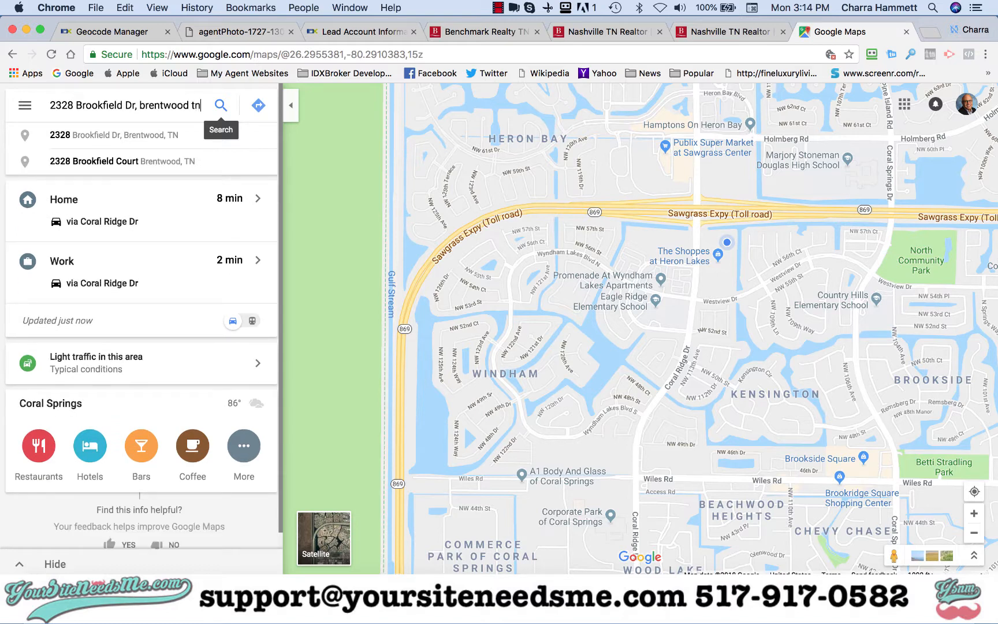
pyautogui.click(137, 134)
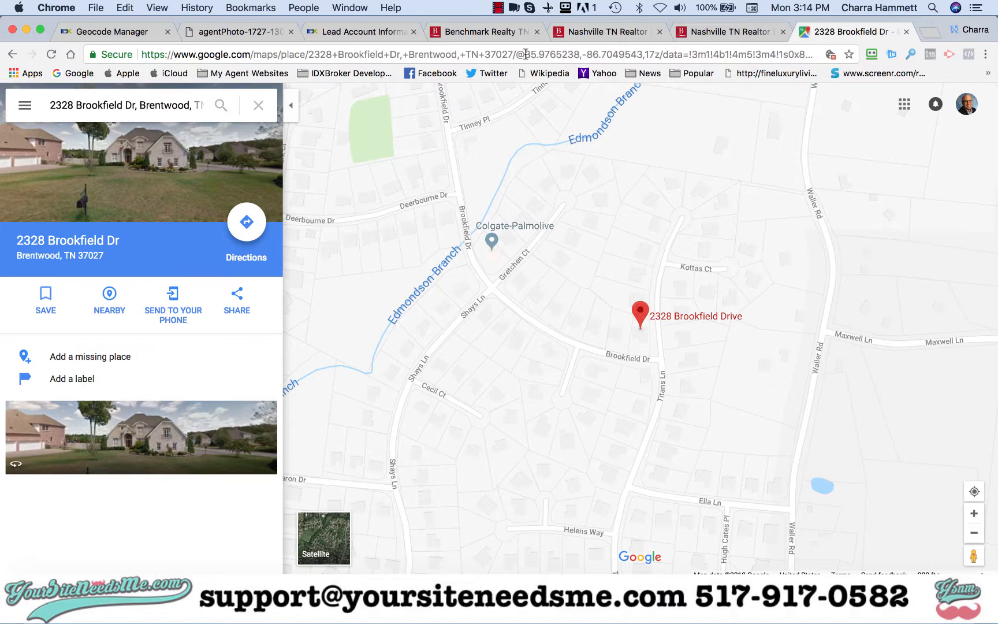
# Step: Copy the latitude and longitude pair from the web address of the Google Maps result
pyautogui.moveTo(526, 53); pyautogui.dragTo(644, 54)
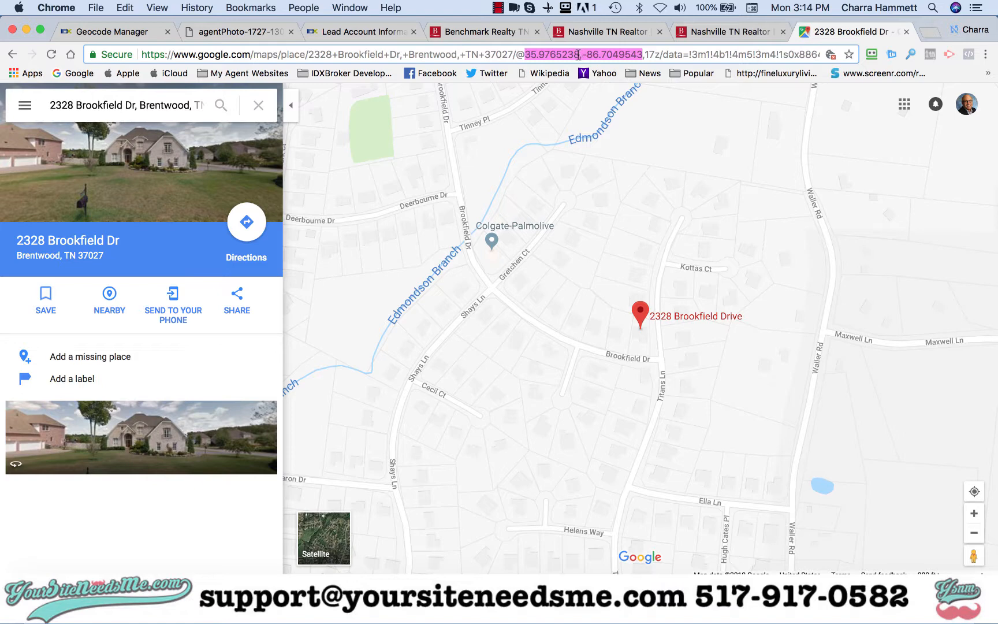
pyautogui.moveTo(526, 53); pyautogui.dragTo(618, 51)
pyautogui.click(642, 52)
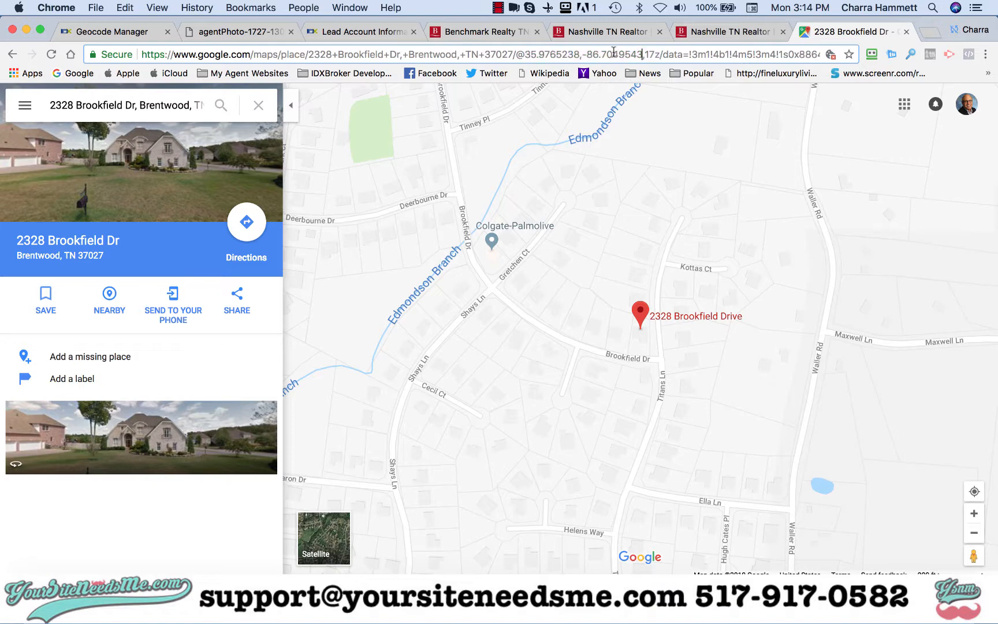
pyautogui.keyDown('shift'); pyautogui.click(527, 54); pyautogui.keyUp('shift')
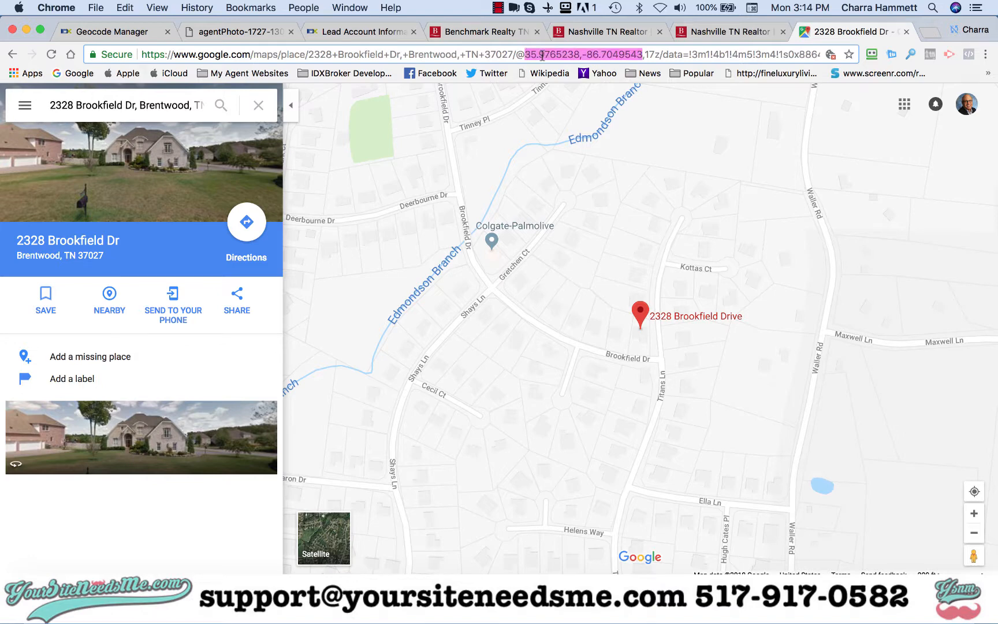
pyautogui.rightClick(542, 55)
pyautogui.click(563, 76)
# Step: Replace the latitude in the Geocode Manager with the coordinate pair 35.9765238,-86.7049543 from the Google Maps web address
pyautogui.click(139, 34)
pyautogui.scroll(-5, 166, 277)
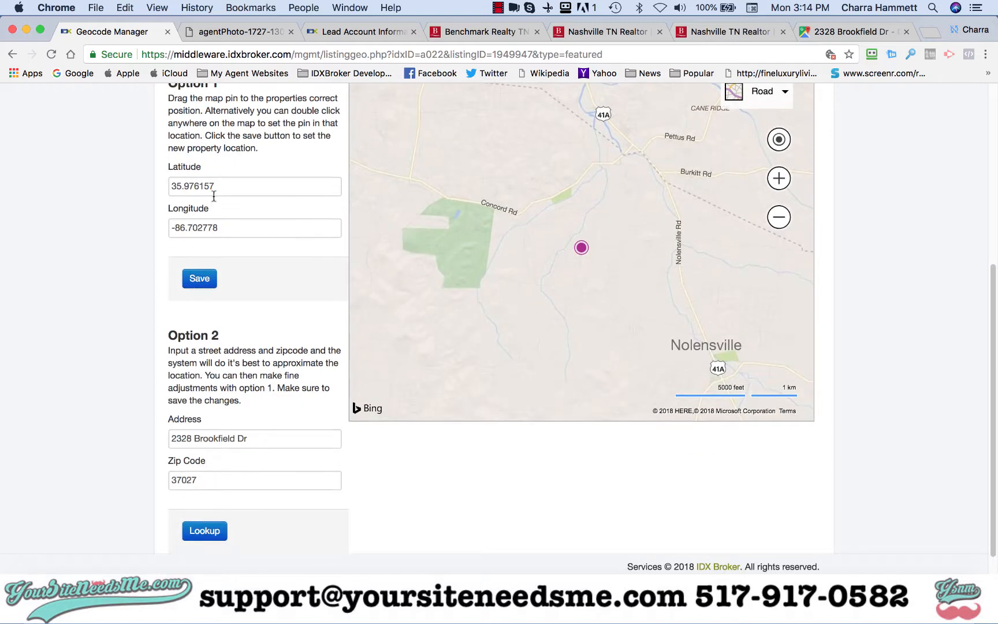
pyautogui.doubleClick(219, 189)
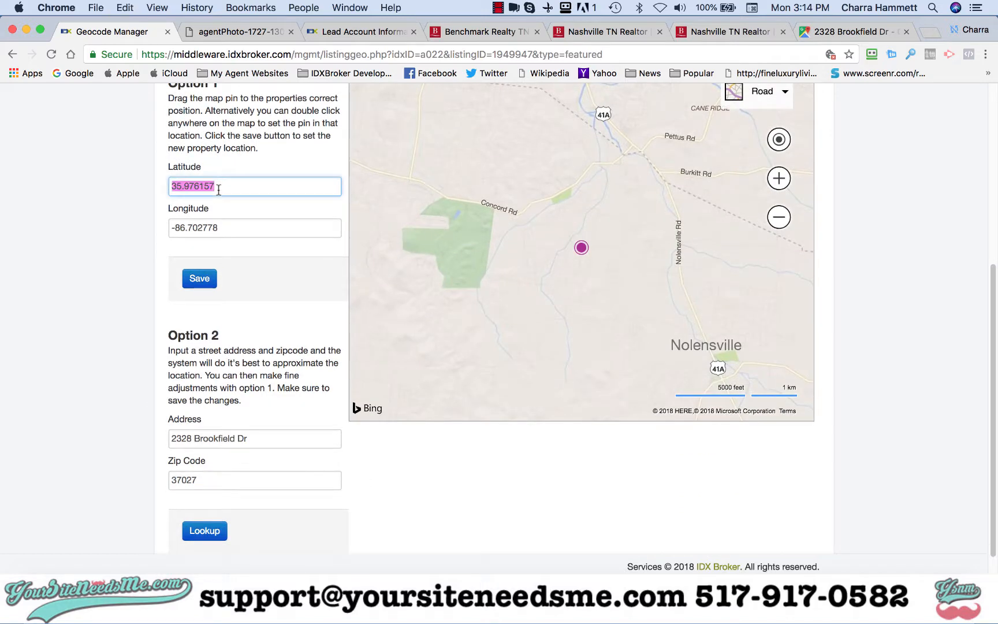
pyautogui.click(835, 31)
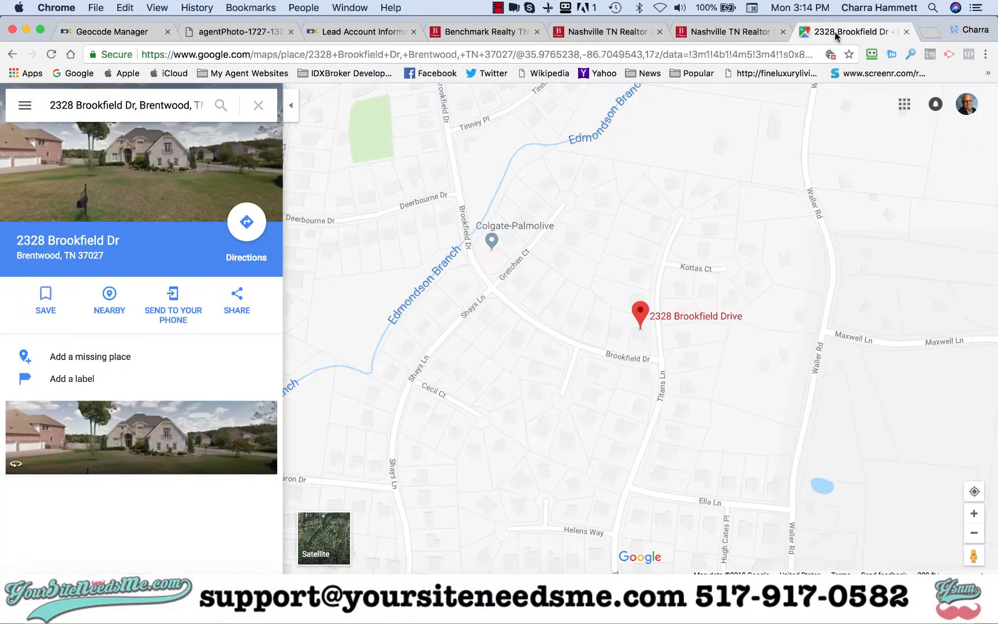
pyautogui.moveTo(525, 54); pyautogui.dragTo(641, 50)
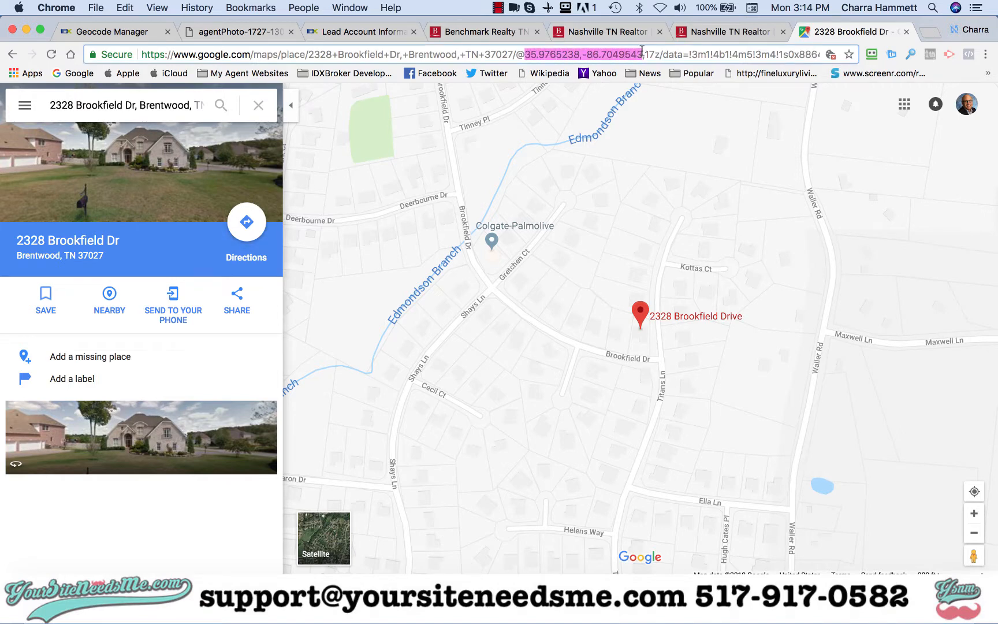
pyautogui.click(93, 31)
pyautogui.press('super+v')
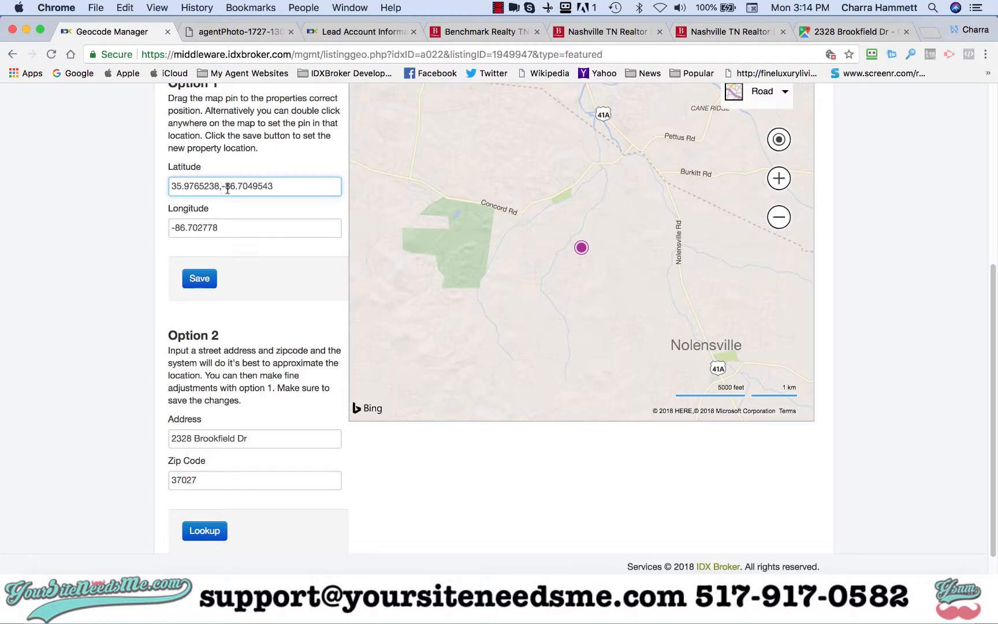
# Step: Move -86.7049543 from the latitude into the longitude, leave 35.9765238 without the comma as latitude, and save the location
pyautogui.scroll(5, 227, 189)
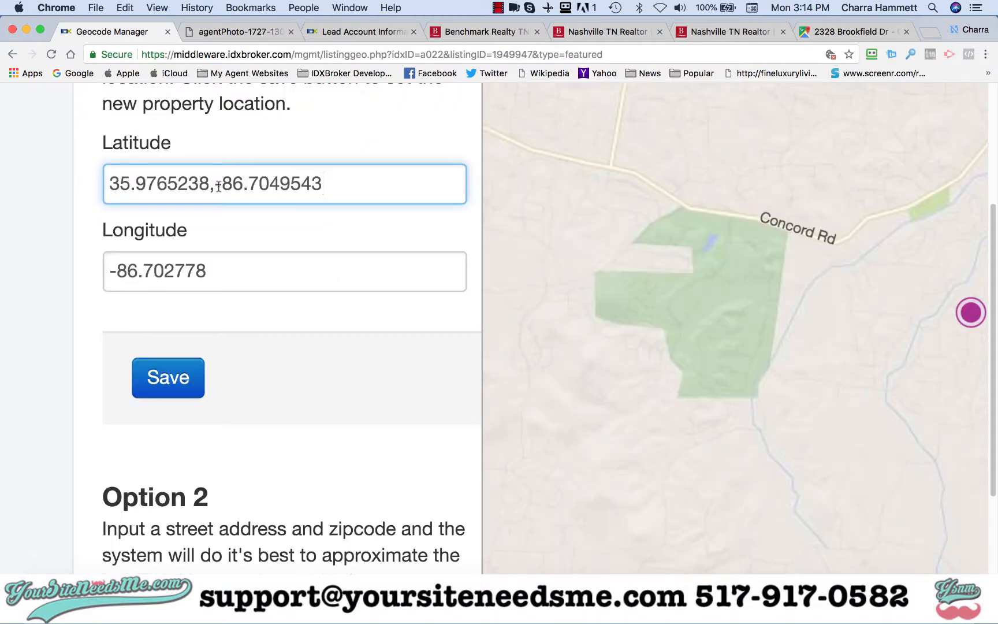
pyautogui.keyDown('shift'); pyautogui.click(216, 185); pyautogui.keyUp('shift')
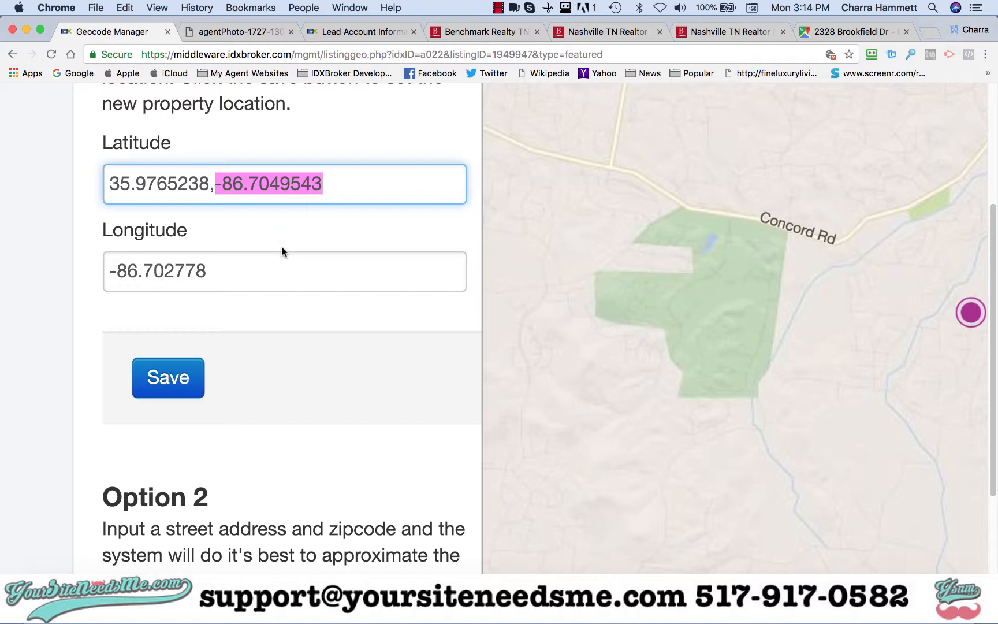
pyautogui.press('super+x')
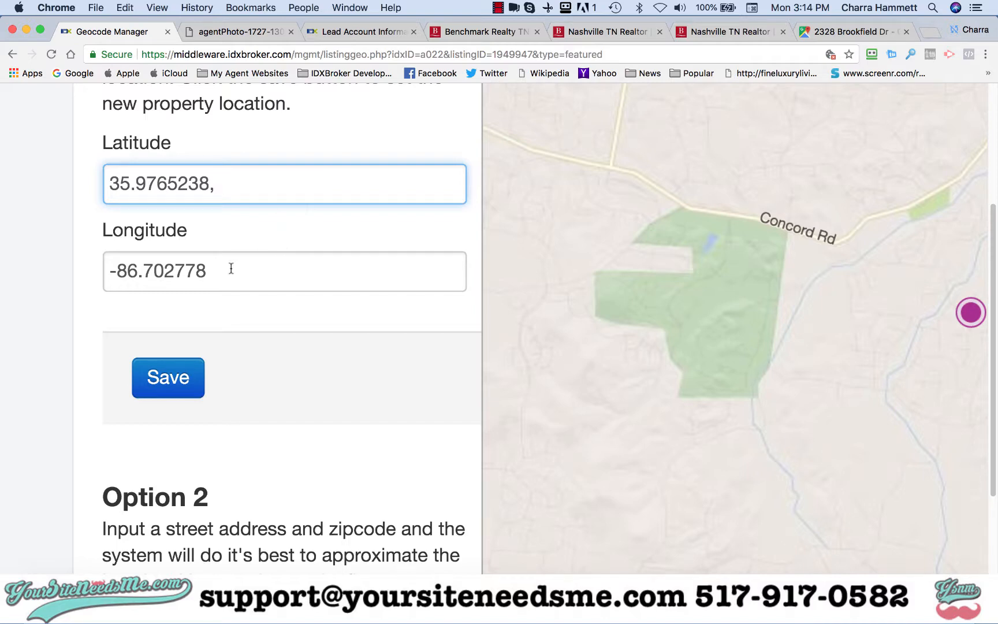
pyautogui.tripleClick(231, 269)
pyautogui.press('super+v')
pyautogui.click(229, 185)
pyautogui.press('BackSpace')
pyautogui.press('super+0')
pyautogui.click(199, 279)
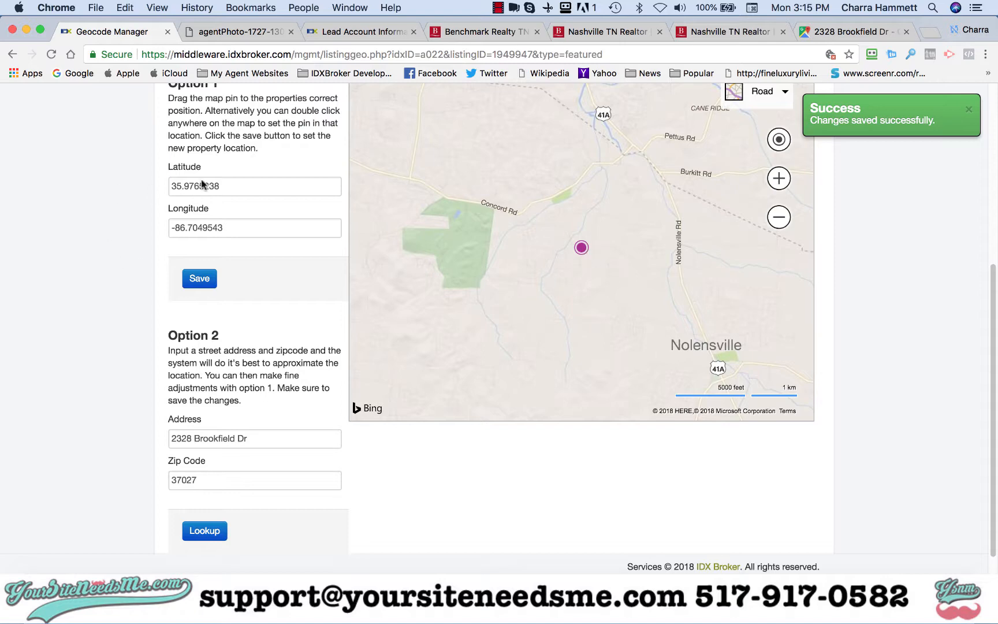
# Step: In Google Maps, pick points near the listing's marker for their coordinates and open the location 35.975916, -86.702873
pyautogui.click(852, 31)
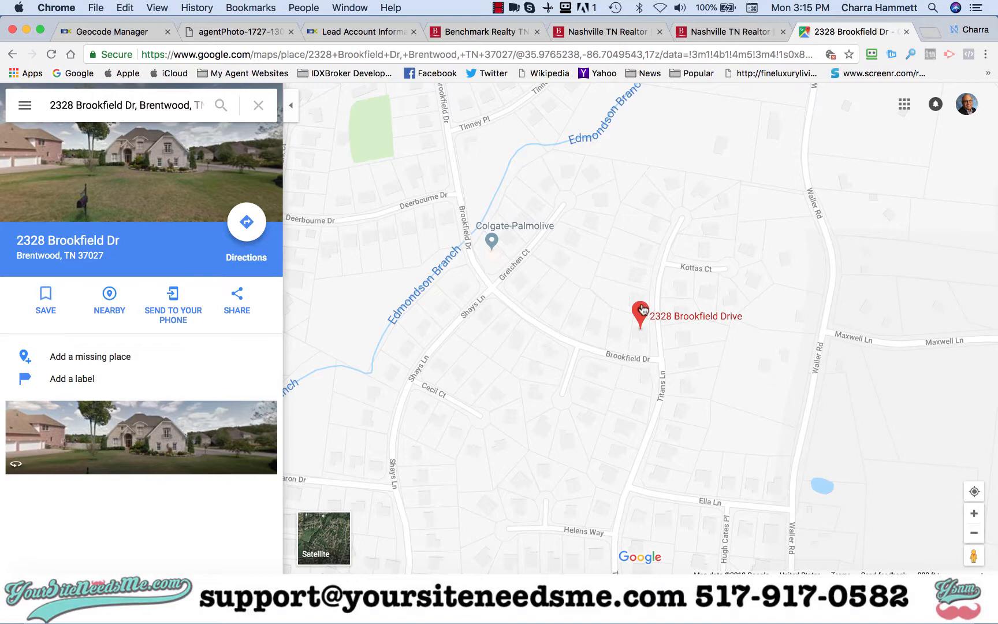
pyautogui.moveTo(643, 310); pyautogui.dragTo(584, 241)
pyautogui.press('super+l')
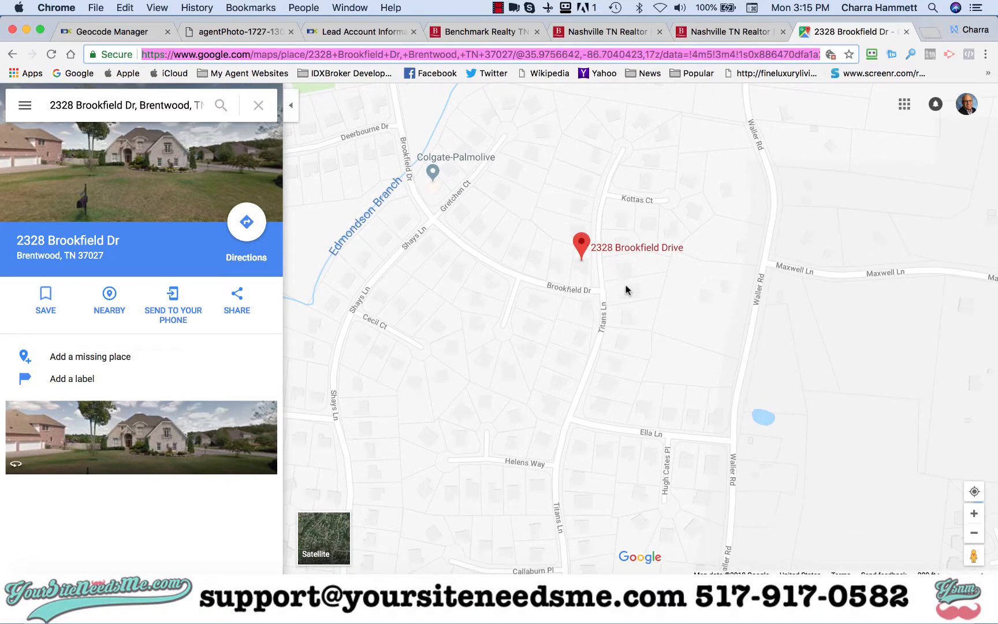
pyautogui.click(625, 289)
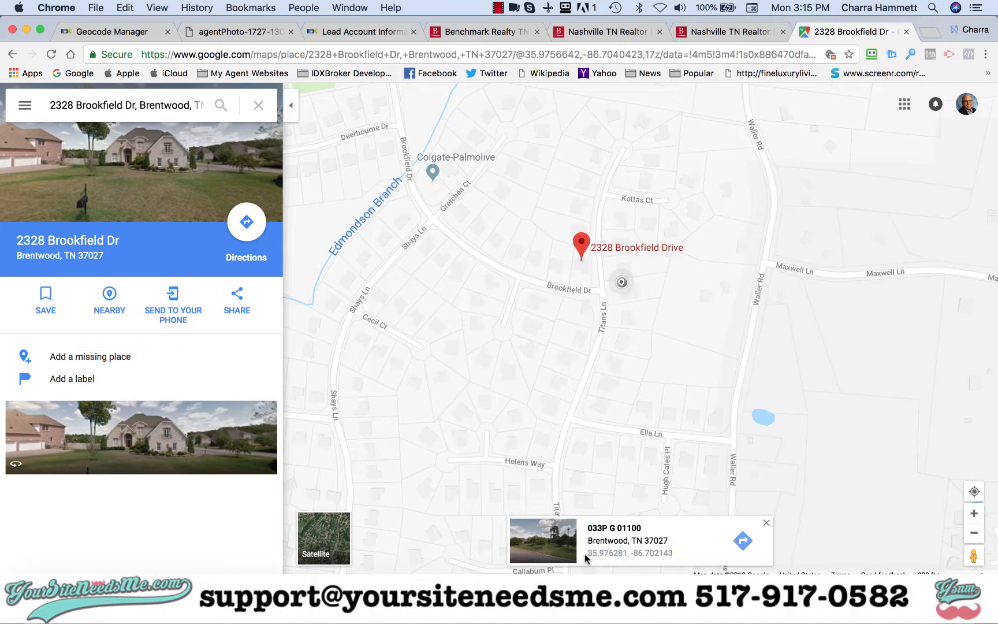
pyautogui.moveTo(585, 554); pyautogui.dragTo(679, 559)
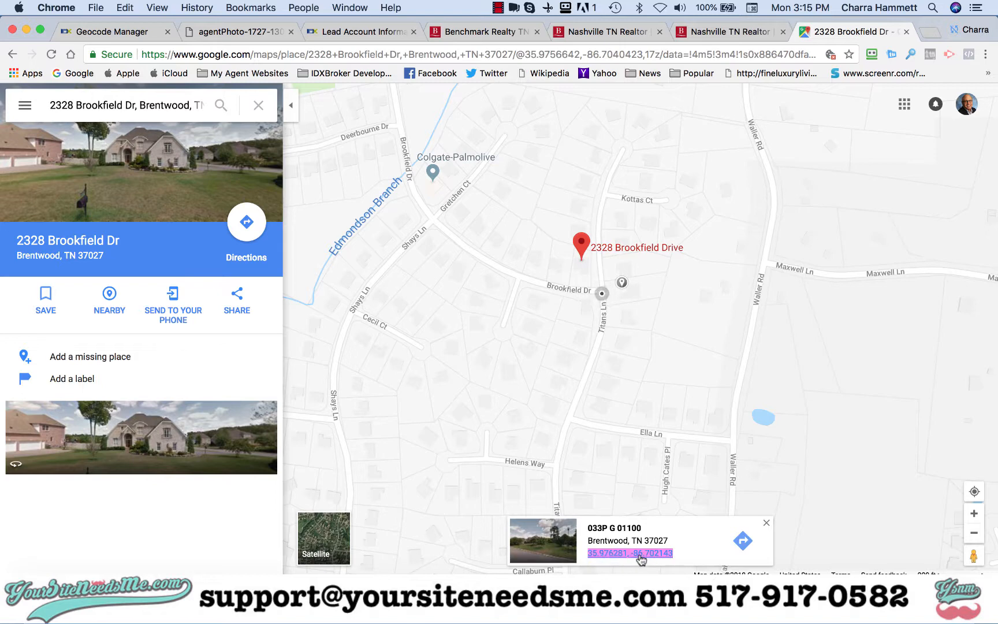
pyautogui.click(574, 313)
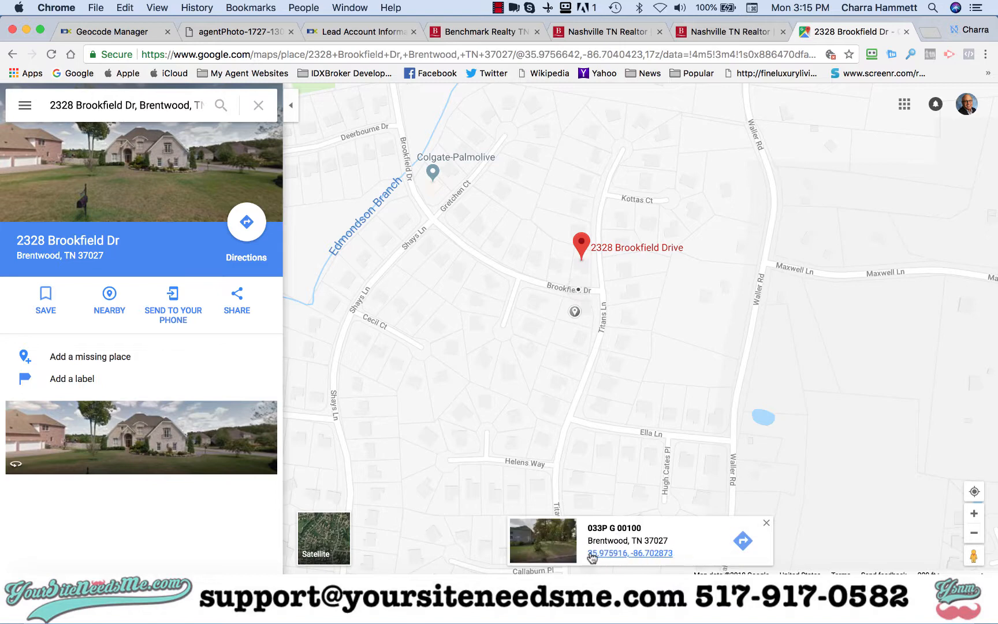
pyautogui.click(660, 555)
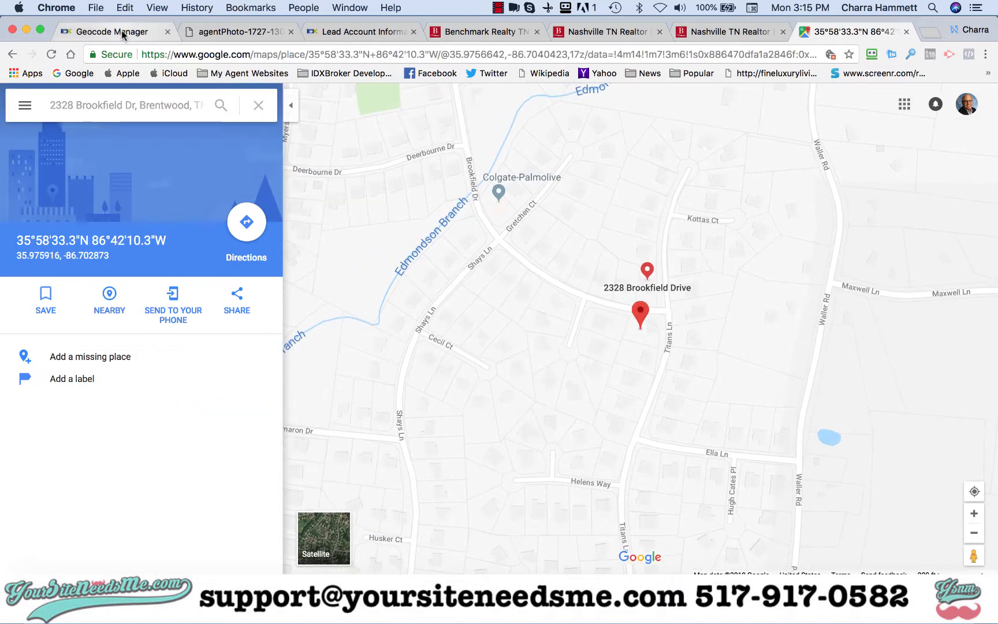
# Step: Return to IDX Broker, leave the Geocode Manager for the dashboard, and open the sold/pending listings
pyautogui.press('super+1')
pyautogui.scroll(5, 907, 202)
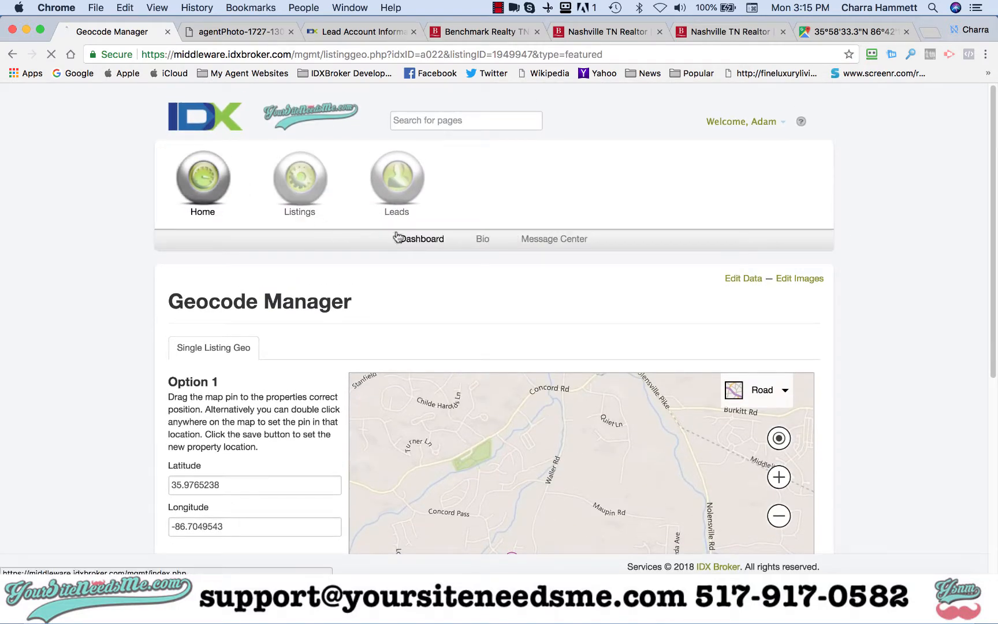
pyautogui.click(404, 238)
pyautogui.moveTo(309, 195)
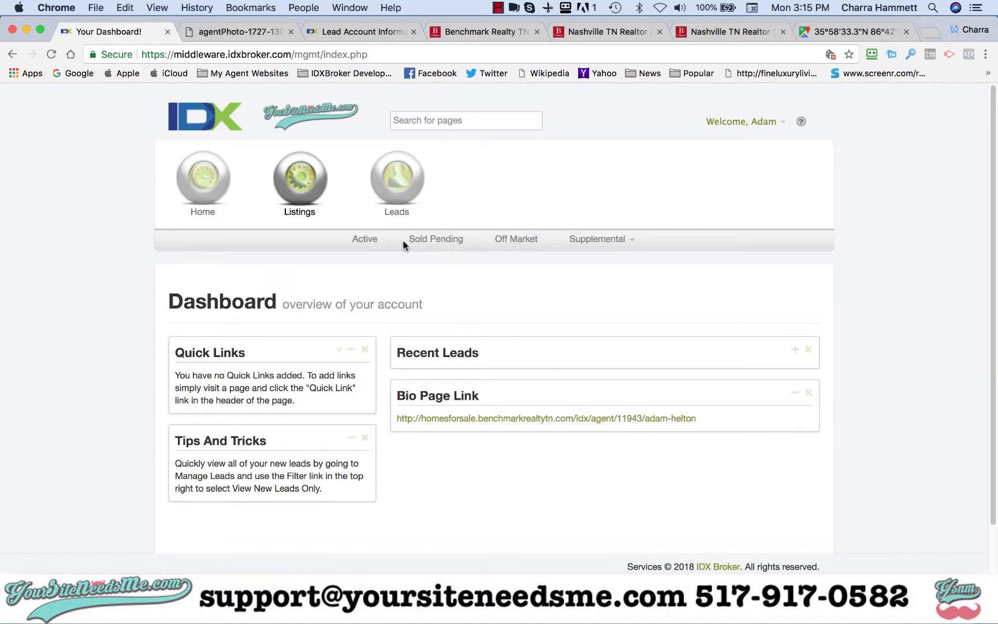
pyautogui.click(435, 242)
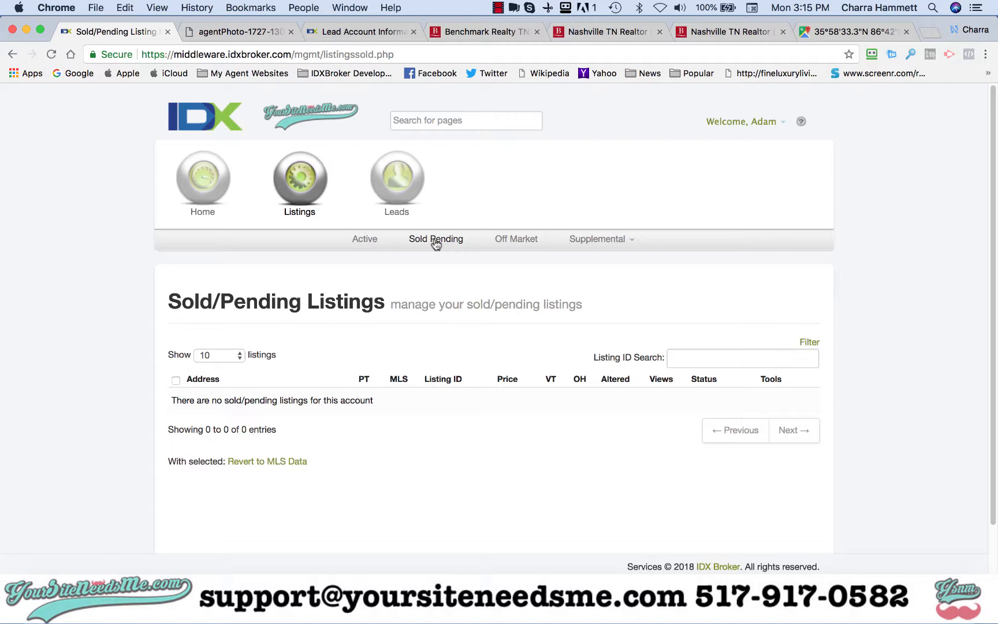
# Step: In the Benchmark Realty browser tab, go to the agent's personal subdomain of benchmarkrealtytn.com
pyautogui.click(478, 32)
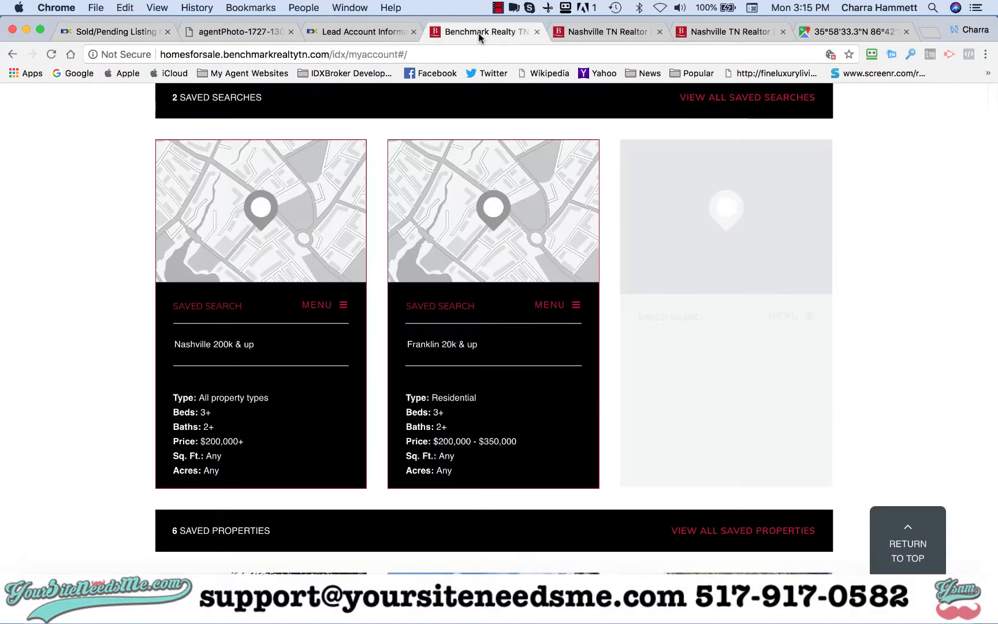
pyautogui.click(14, 55)
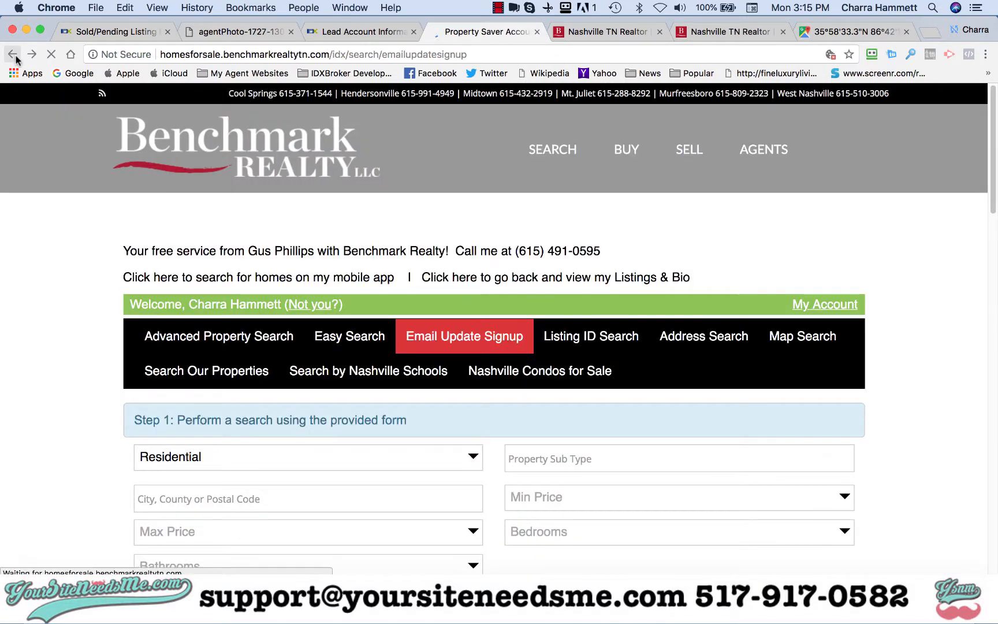
pyautogui.click(13, 56)
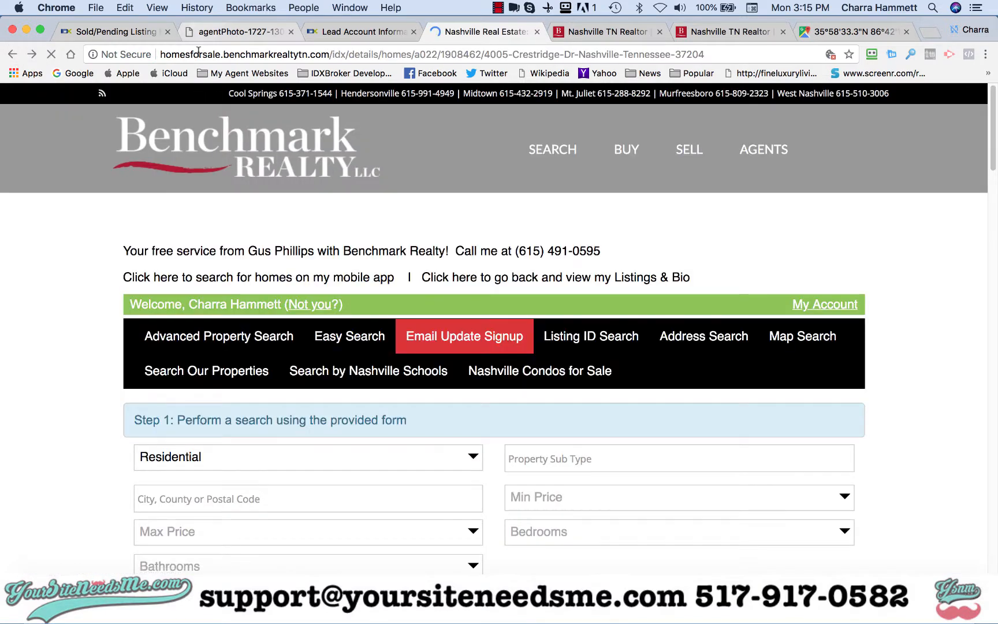
pyautogui.click(198, 56)
pyautogui.write('adamh')
pyautogui.write('el')
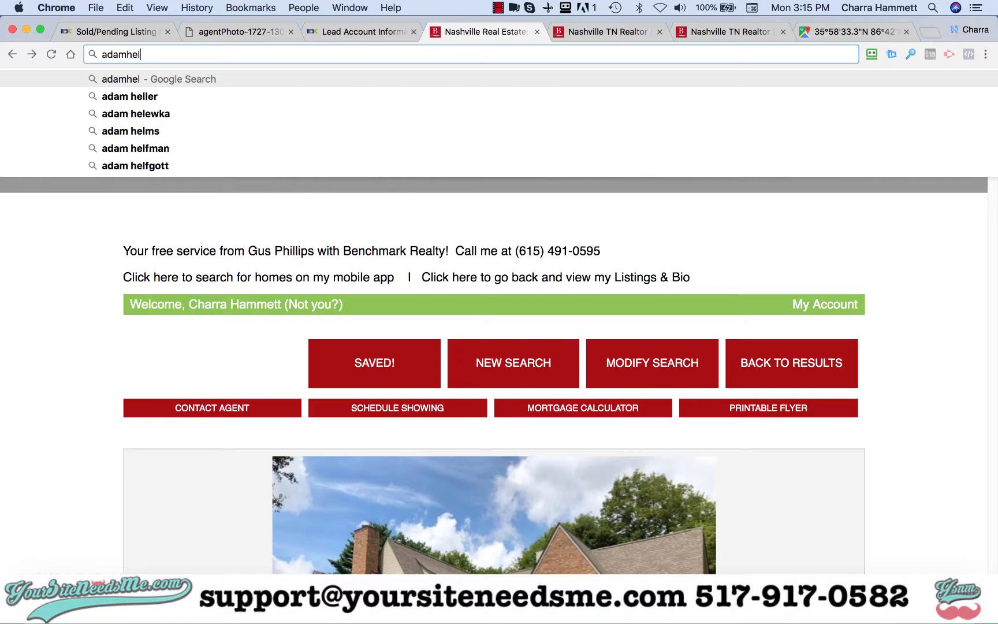
pyautogui.write('ton.benchma')
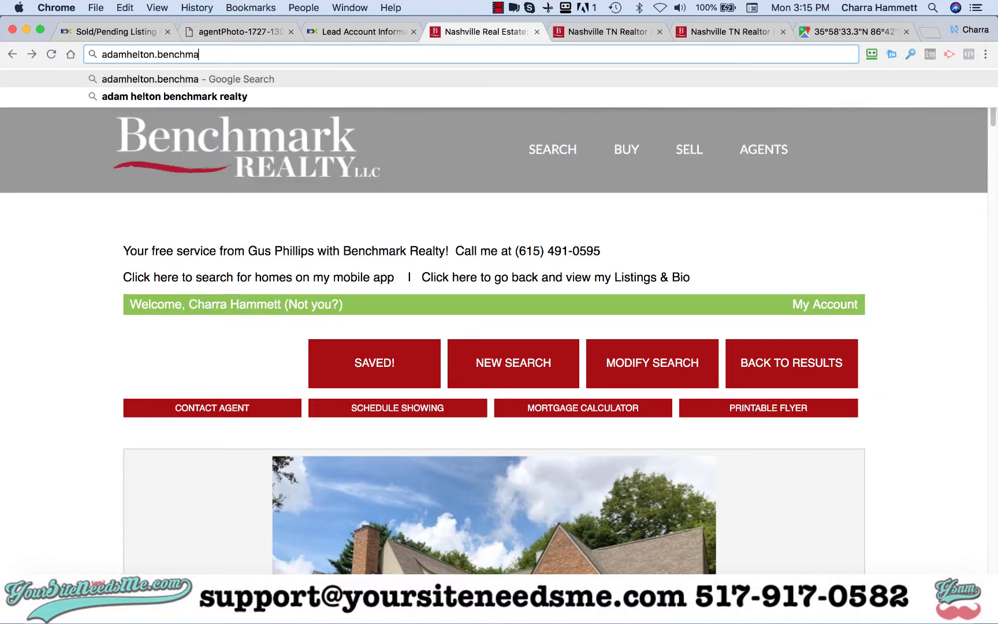
pyautogui.write('rkrealtytn.com')
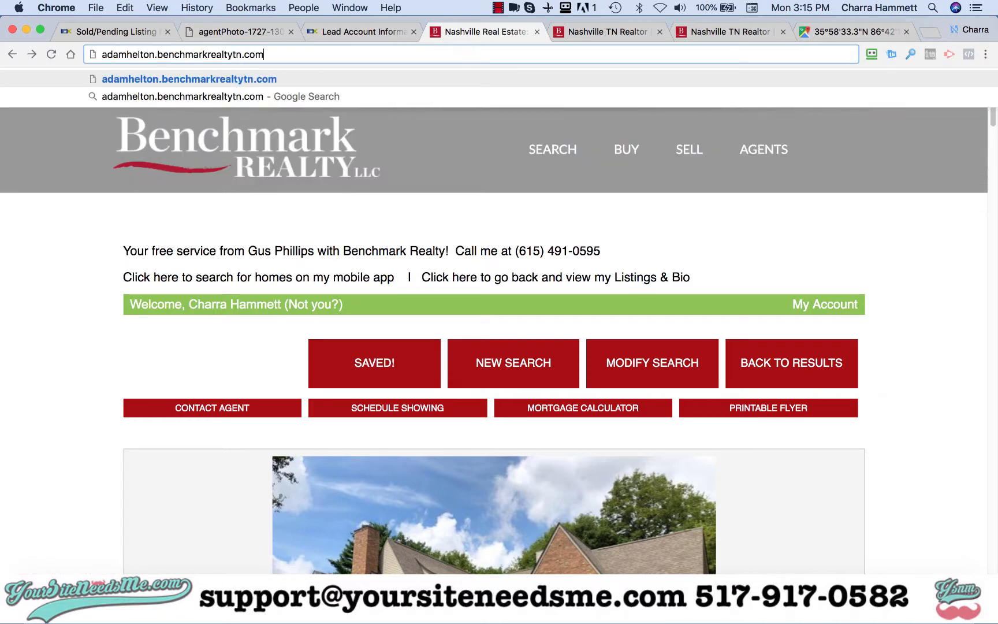
pyautogui.press('Return')
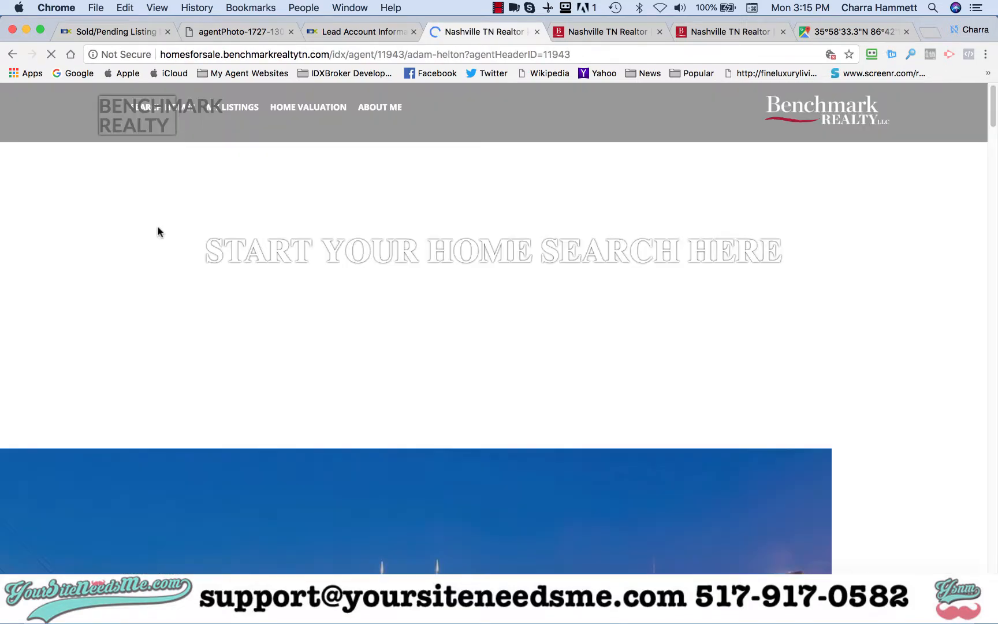
# Step: Look through the agent's bio and active listings on the public page, and open the agent's sold listings
pyautogui.scroll(-6, 563, 361)
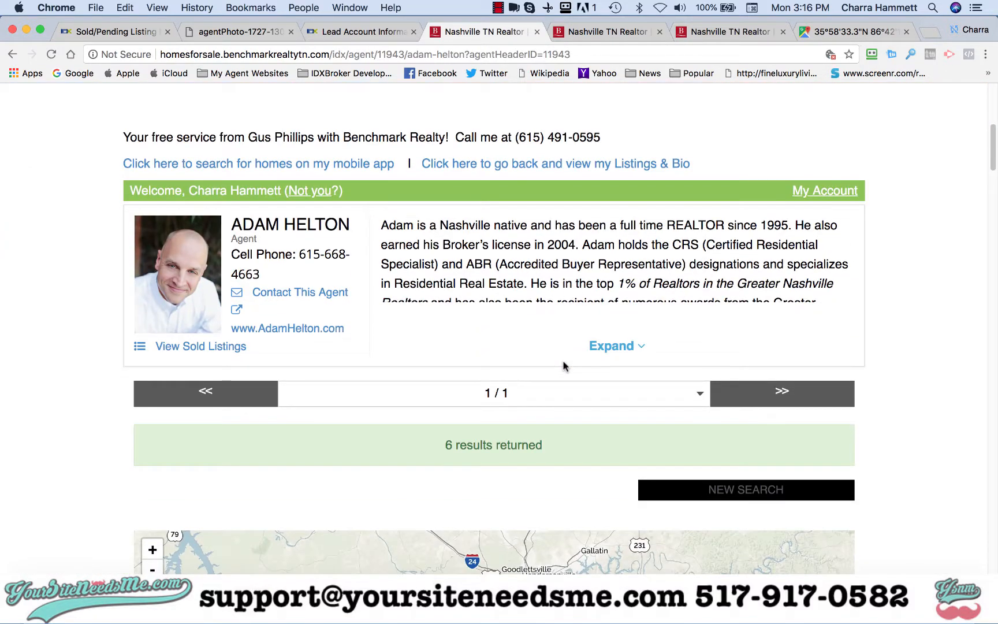
pyautogui.scroll(-2, 563, 363)
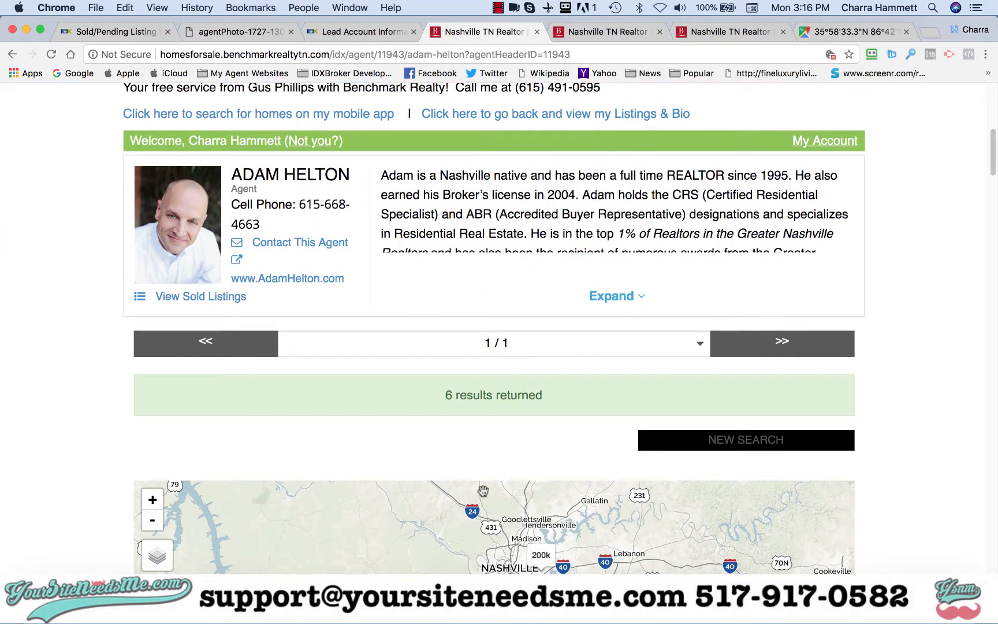
pyautogui.scroll(-10, 939, 390)
pyautogui.scroll(-20, 939, 390)
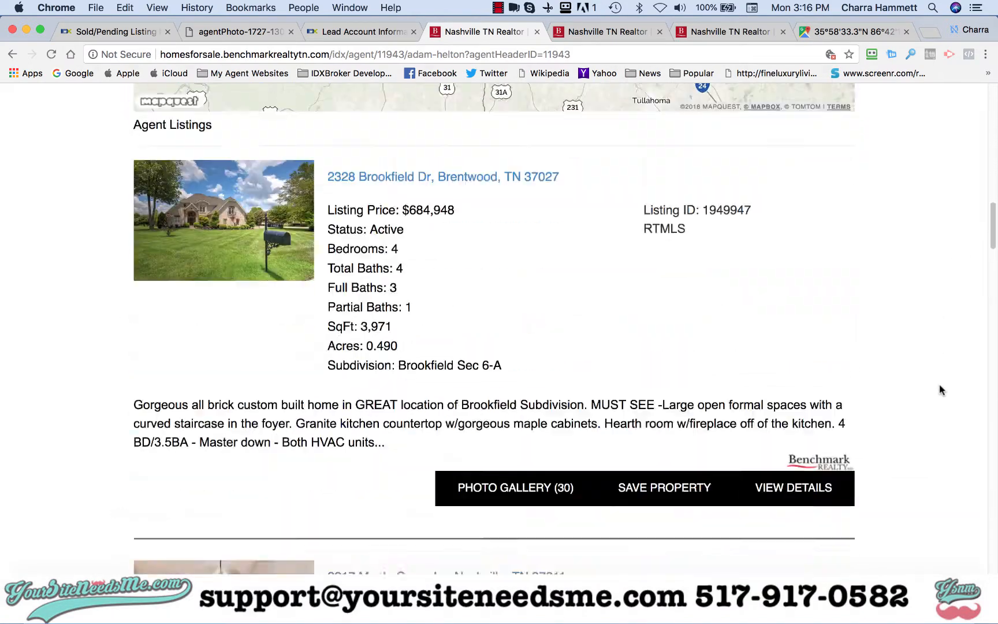
pyautogui.scroll(20, 939, 390)
pyautogui.scroll(12, 938, 390)
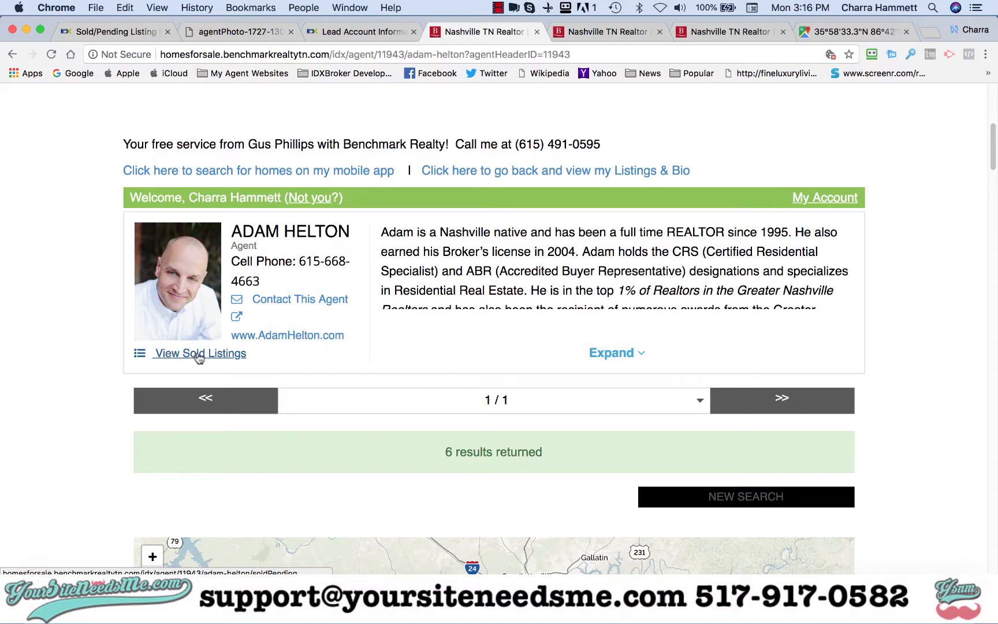
pyautogui.click(193, 354)
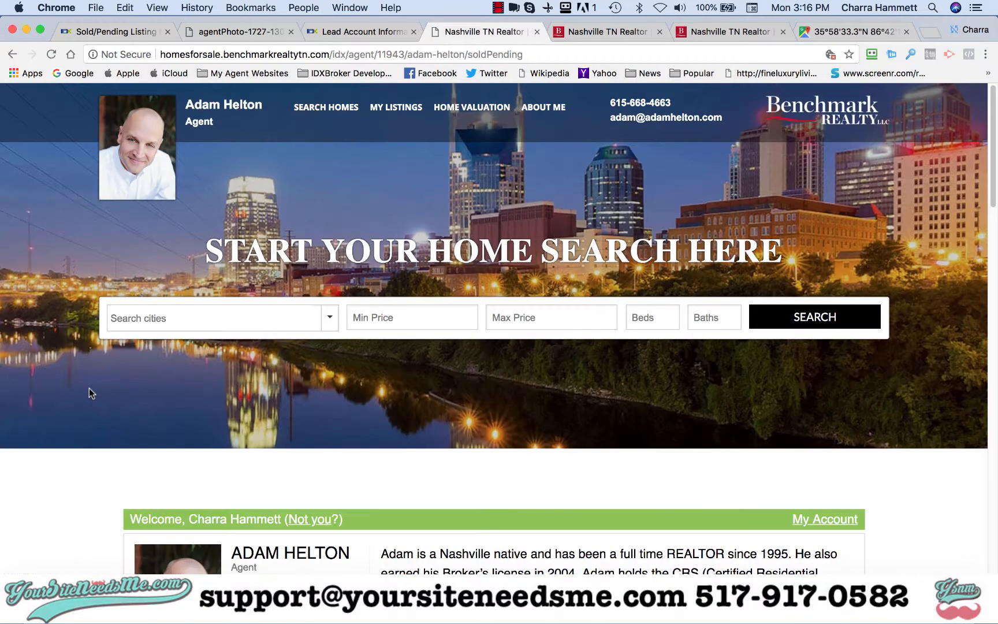
pyautogui.scroll(-10, 91, 394)
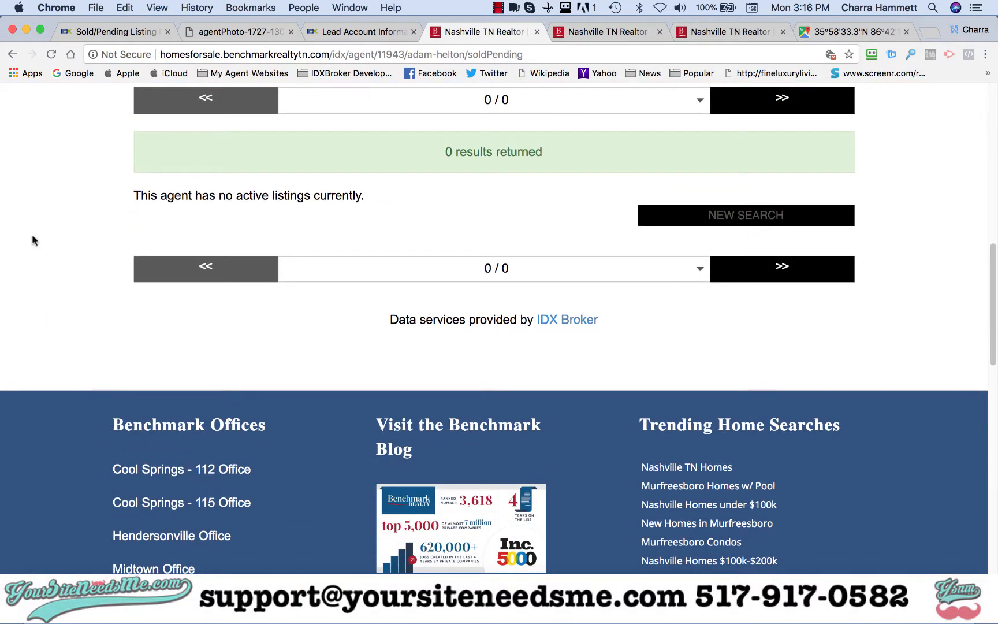
# Step: Switch back to IDX Broker, open the off market listings, and review their addresses, prices and statuses
pyautogui.click(112, 32)
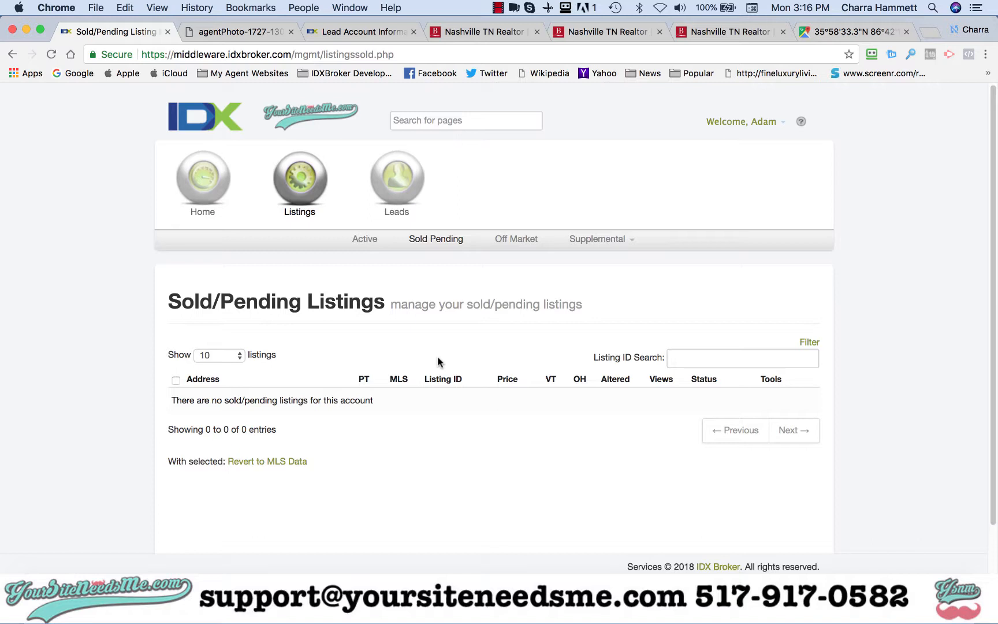
pyautogui.click(516, 240)
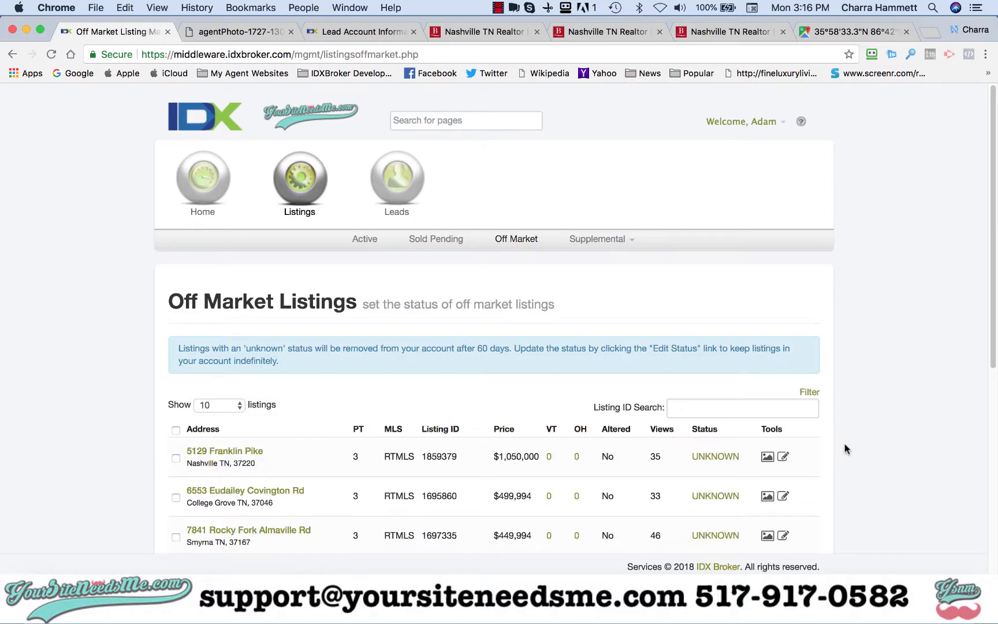
pyautogui.scroll(-10, 845, 449)
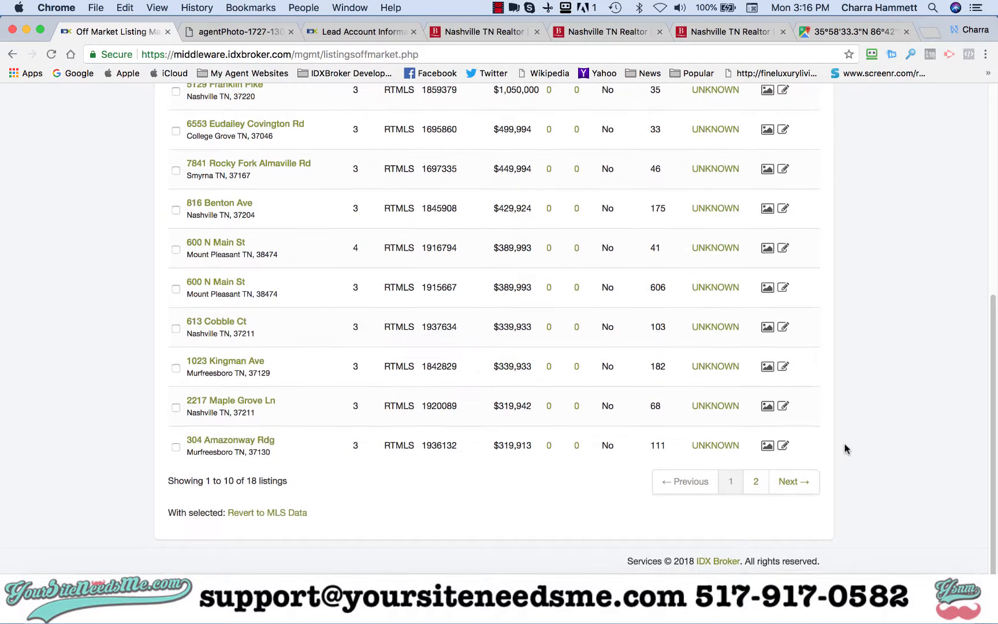
pyautogui.scroll(10, 845, 449)
pyautogui.scroll(-3, 846, 449)
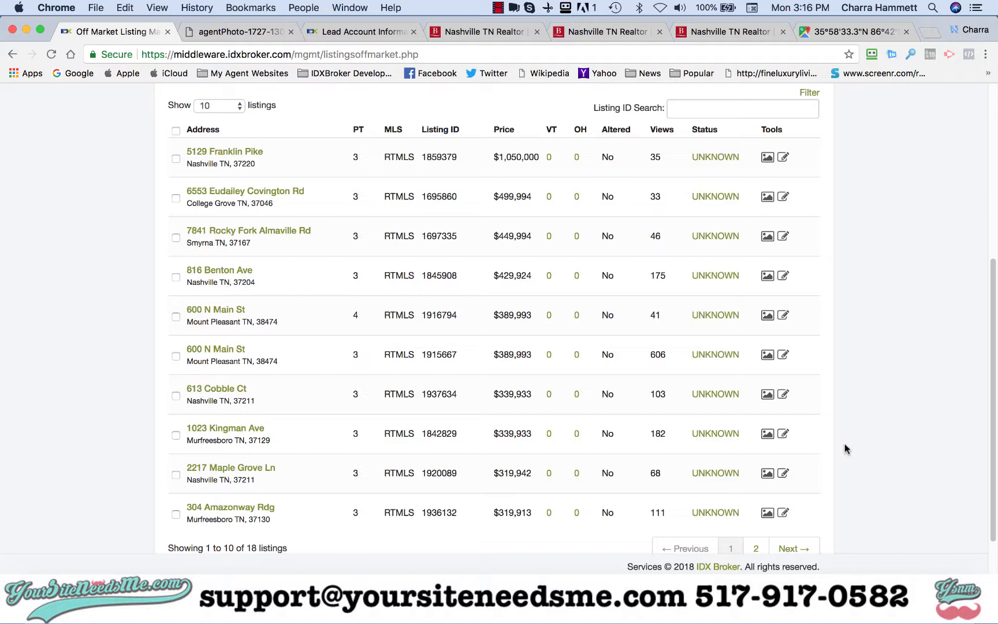
pyautogui.scroll(3, 845, 449)
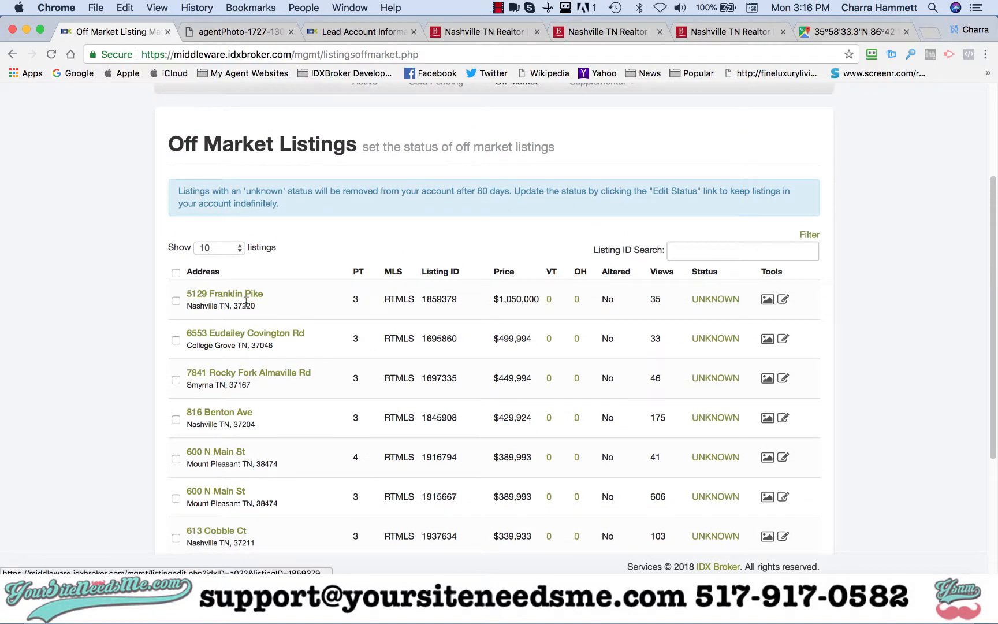
pyautogui.click(716, 301)
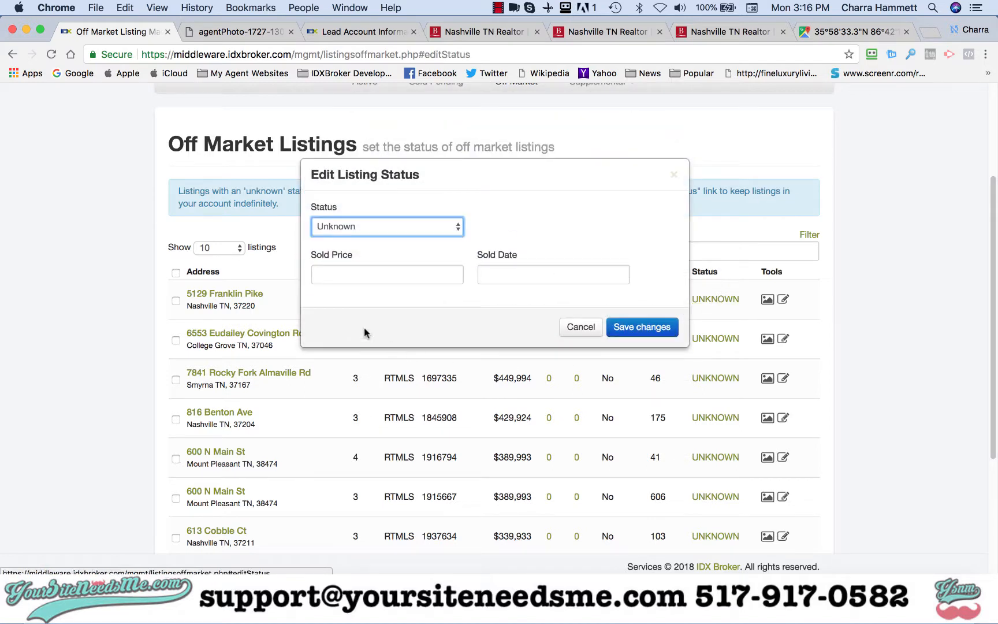
pyautogui.click(363, 225)
pyautogui.click(362, 213)
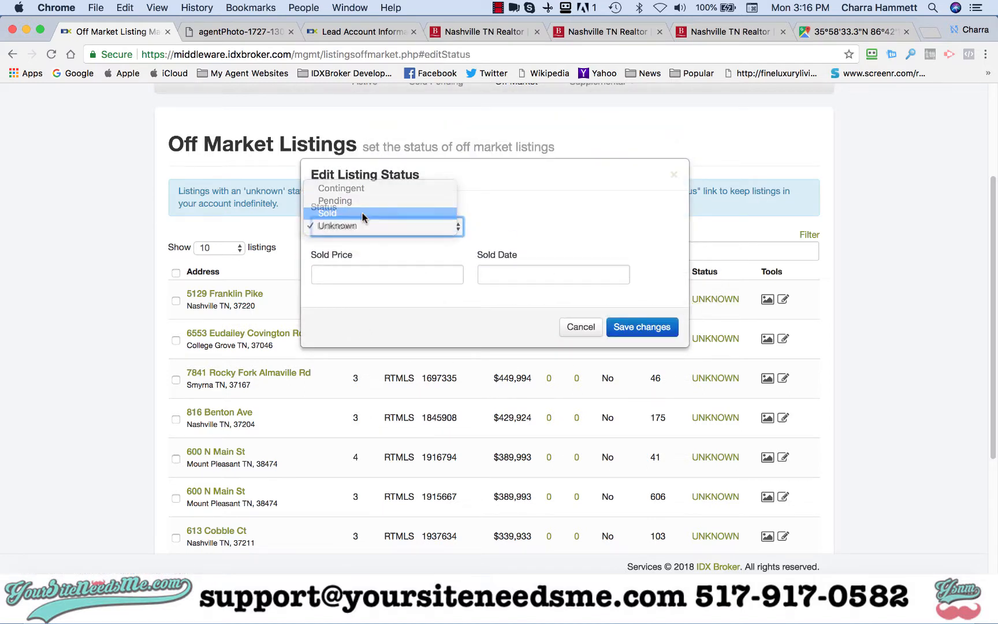
pyautogui.click(333, 274)
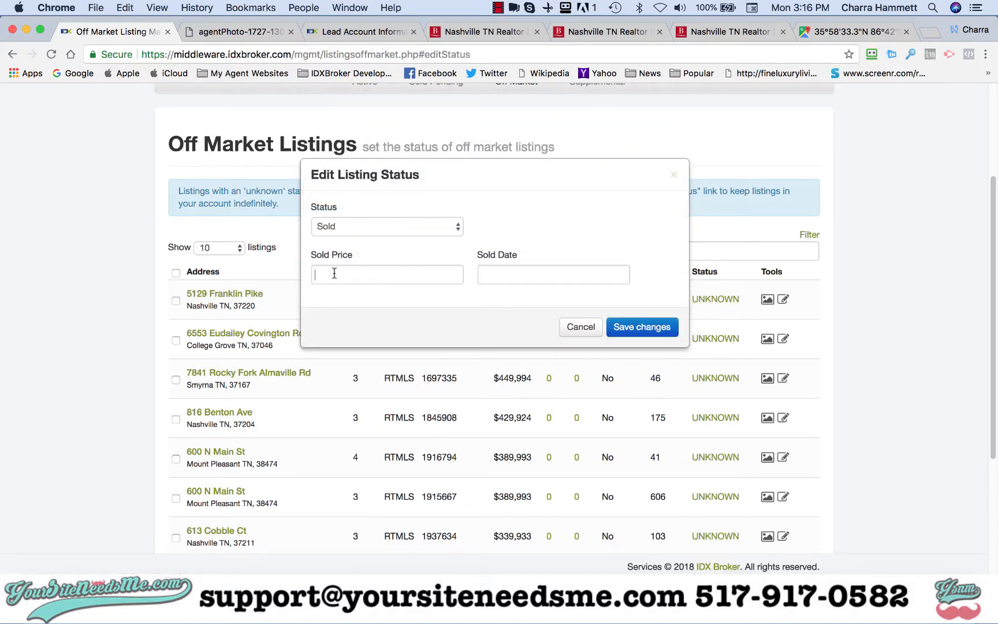
pyautogui.click(511, 274)
pyautogui.click(512, 207)
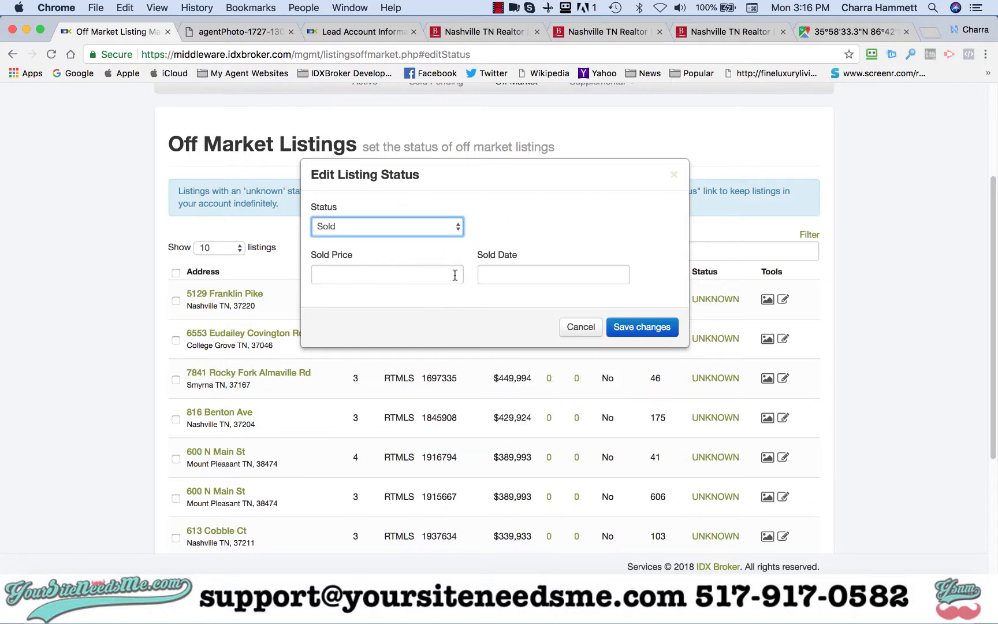
pyautogui.click(401, 273)
pyautogui.click(500, 275)
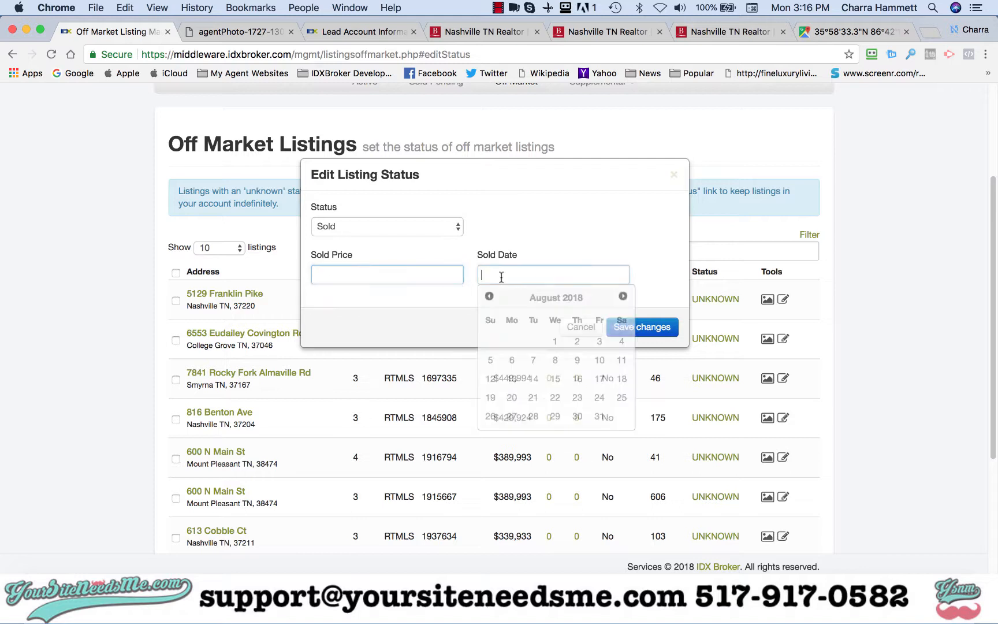
pyautogui.click(522, 205)
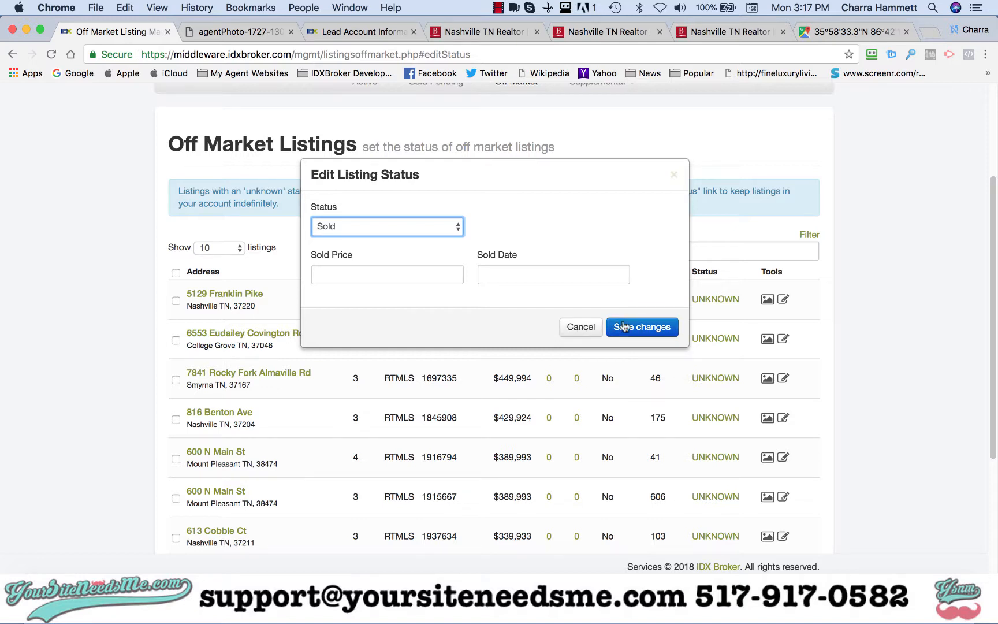
pyautogui.click(579, 328)
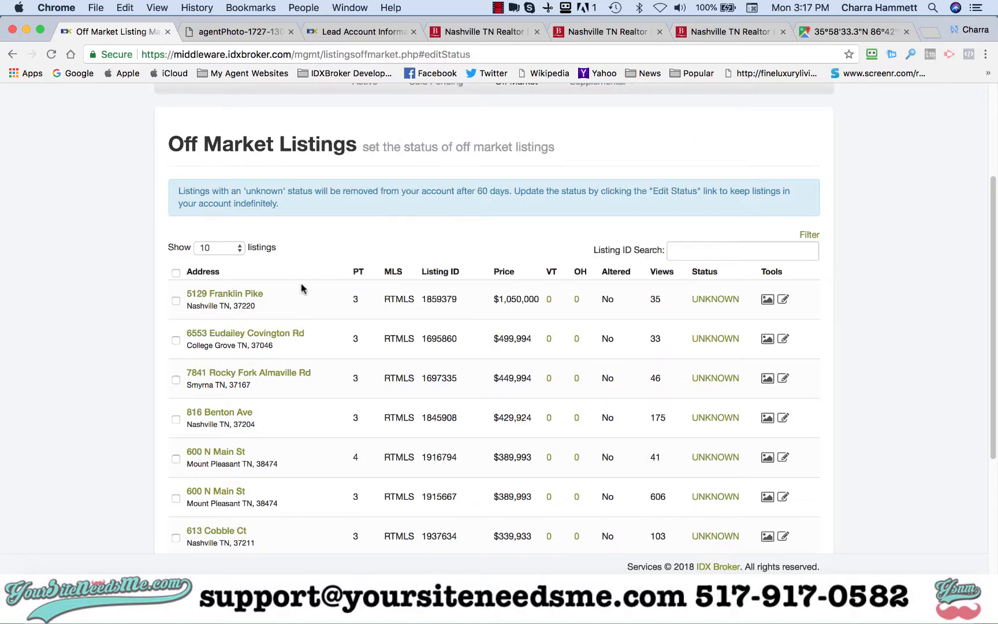
# Step: Open the sold/pending listings, and check the agent's public sold listings page in the Benchmark Realty browser tab
pyautogui.scroll(2, 291, 285)
pyautogui.click(435, 151)
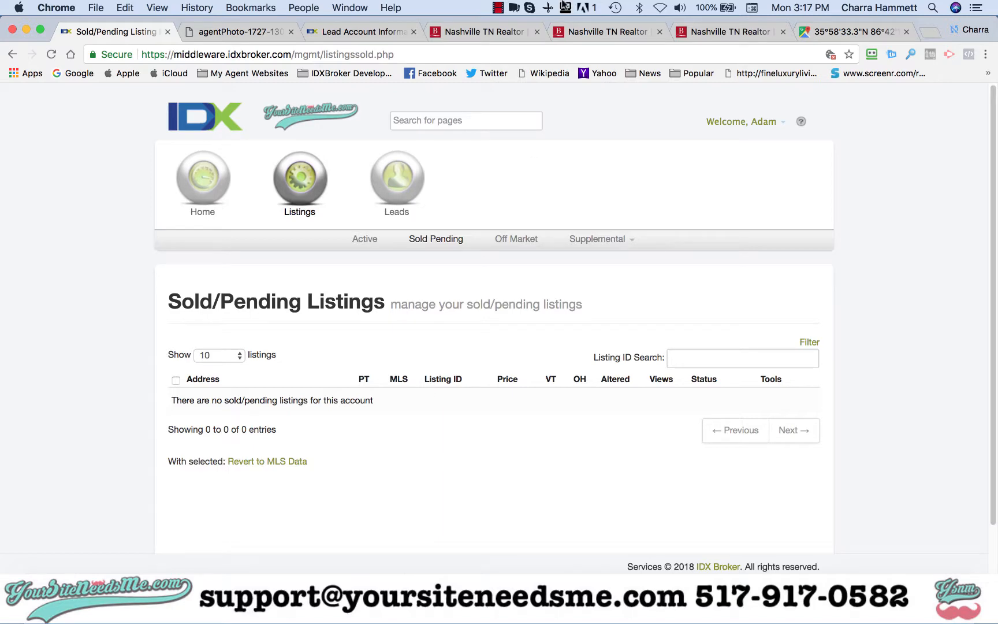
pyautogui.click(484, 31)
pyautogui.scroll(5, 219, 242)
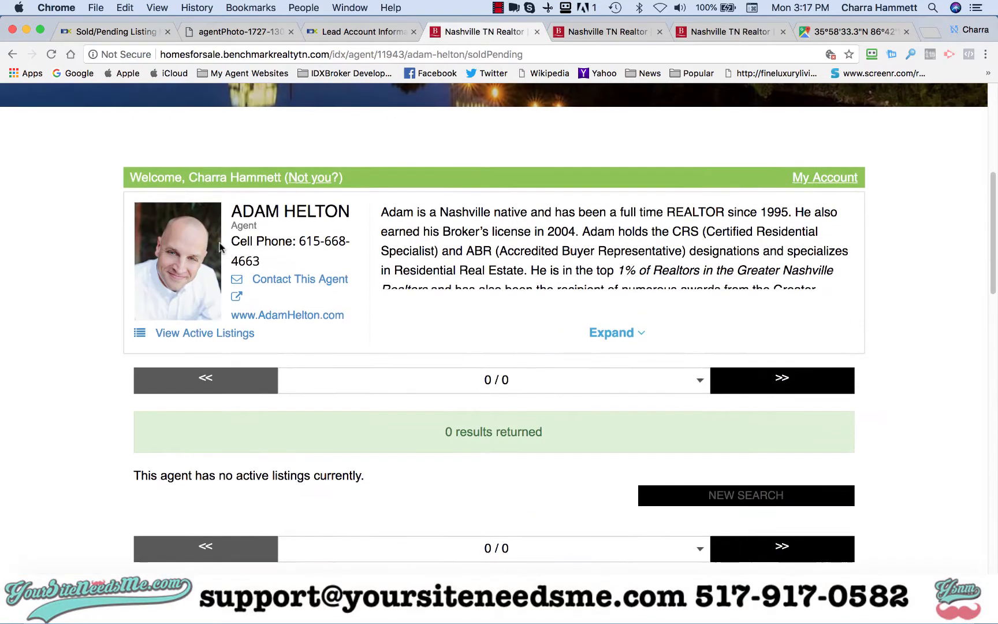
# Step: Return to IDX Broker, reopen the off market listings, and review the notice about unknown statuses and each listing's status
pyautogui.click(108, 33)
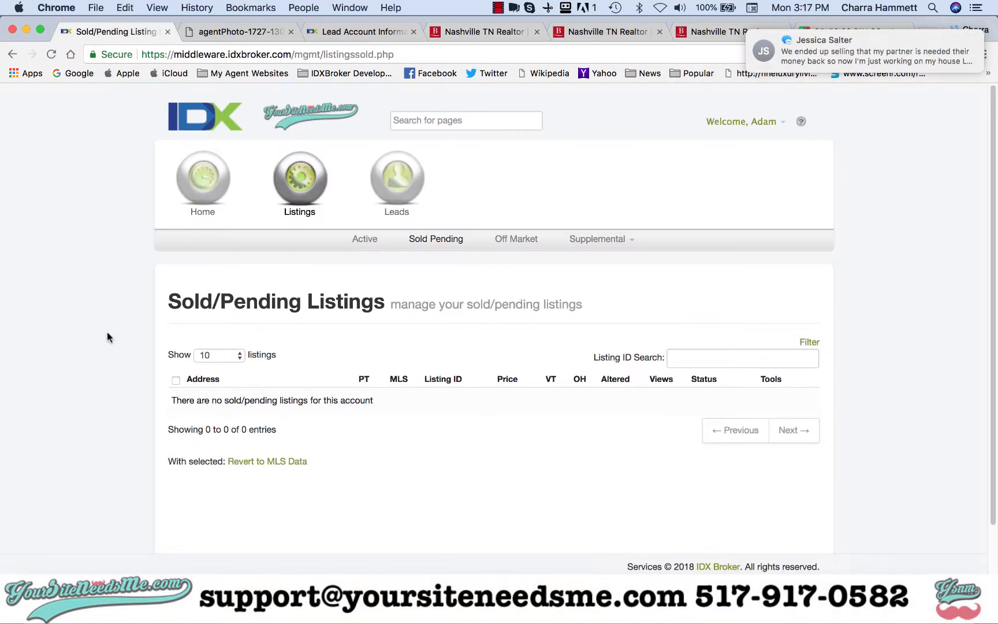
pyautogui.click(516, 239)
pyautogui.scroll(-2, 877, 365)
pyautogui.scroll(-1, 878, 364)
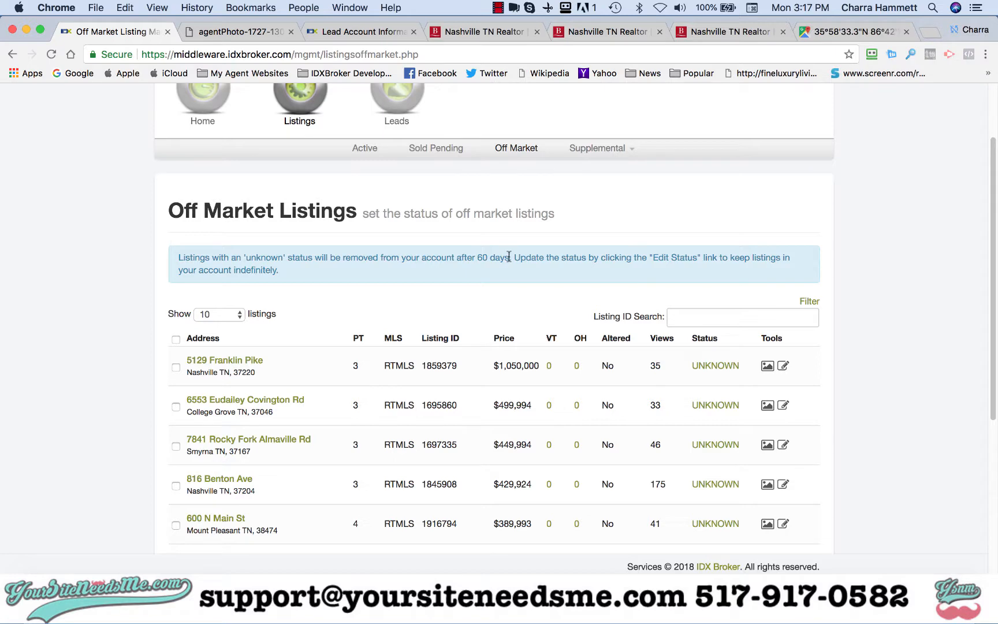
pyautogui.moveTo(509, 257); pyautogui.dragTo(254, 250)
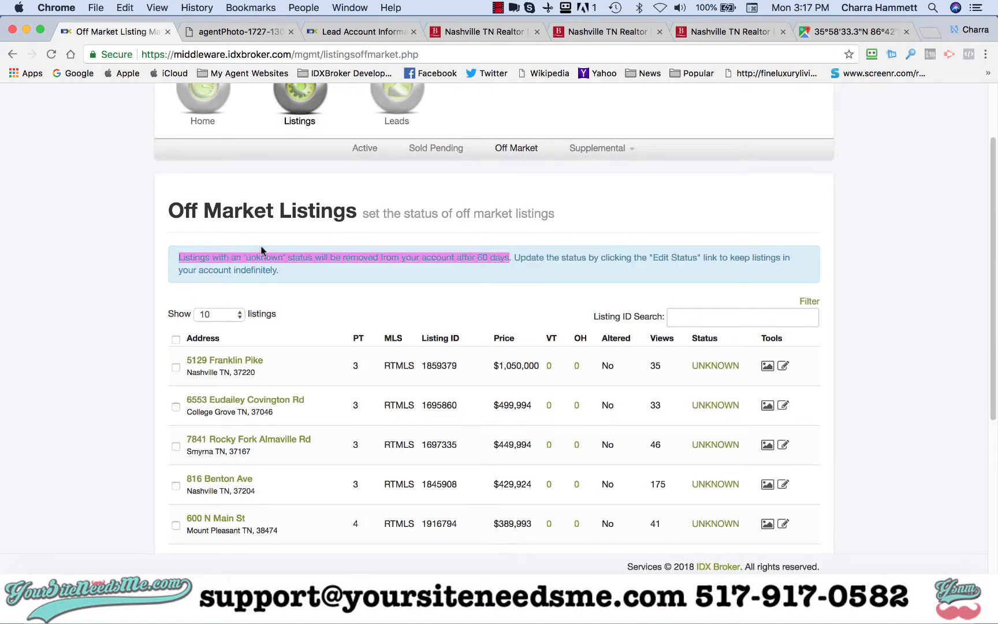
pyautogui.click(356, 283)
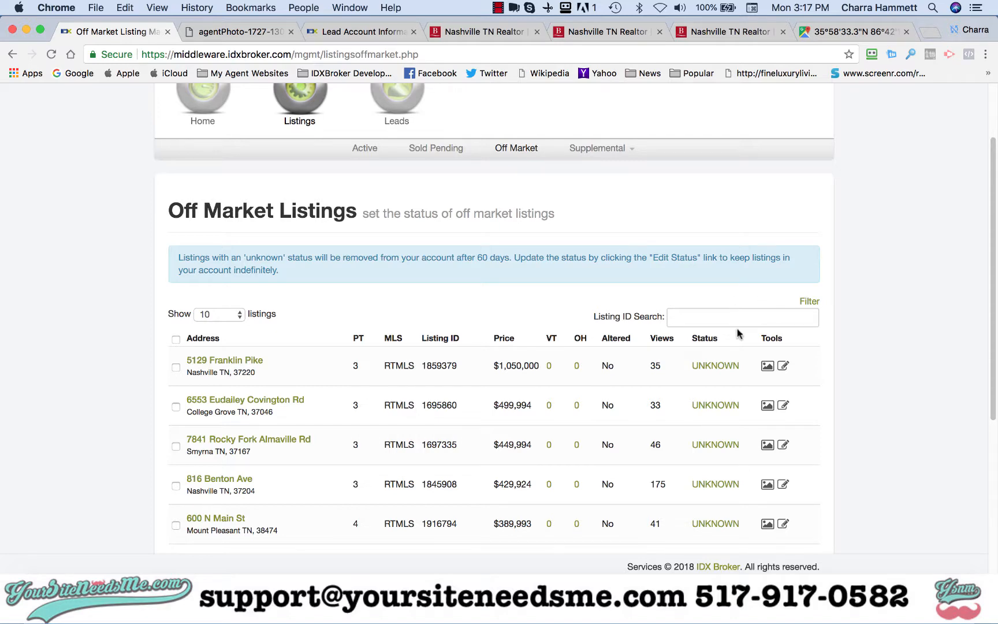
pyautogui.scroll(-5, 755, 473)
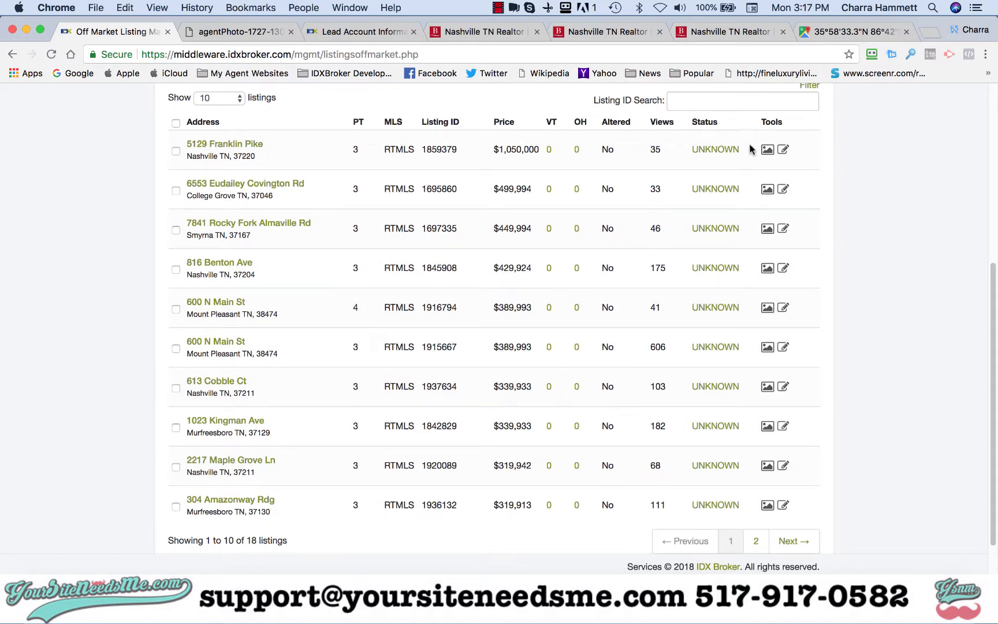
pyautogui.scroll(2, 748, 427)
pyautogui.scroll(1, 747, 427)
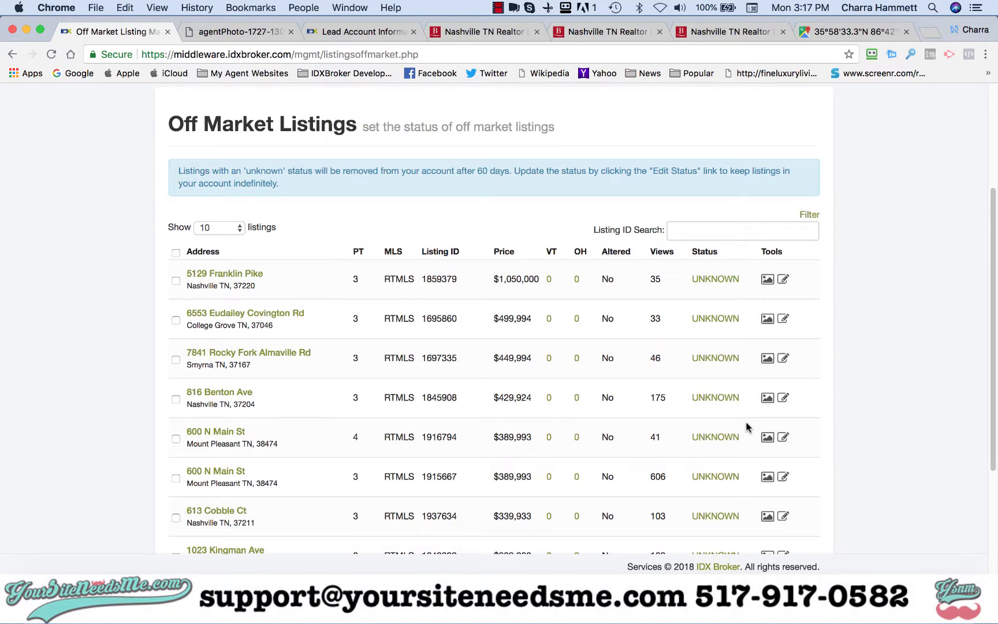
# Step: Open the form for creating a supplemental listing
pyautogui.scroll(4, 746, 427)
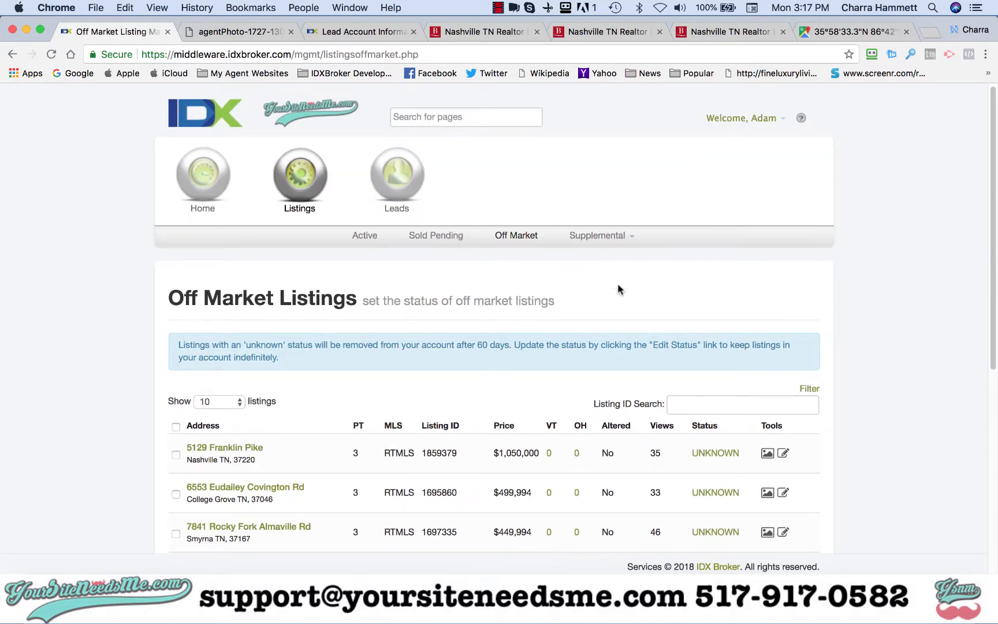
pyautogui.click(627, 238)
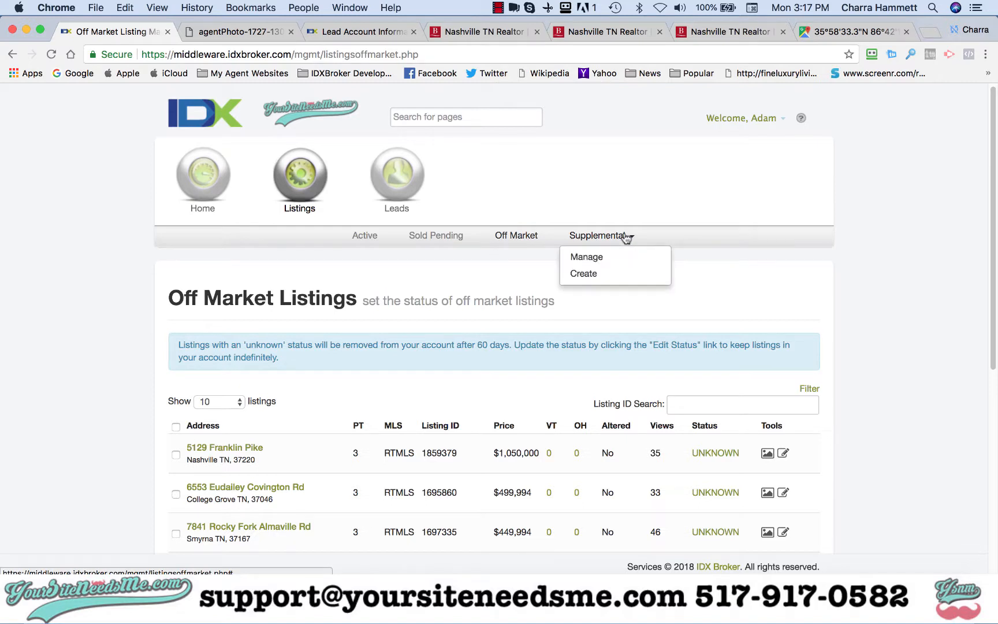
pyautogui.click(716, 280)
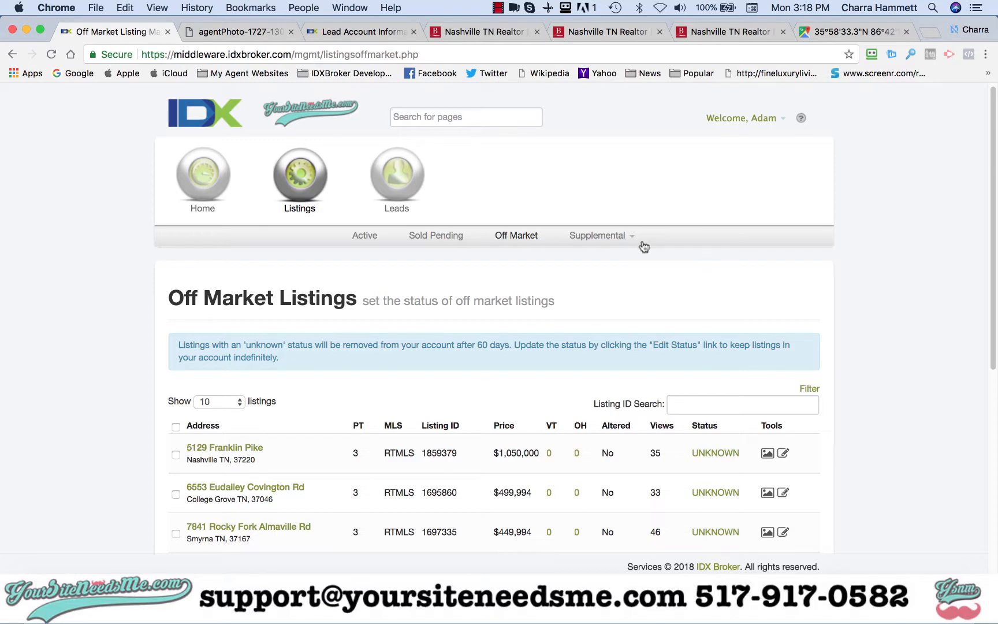
pyautogui.click(609, 241)
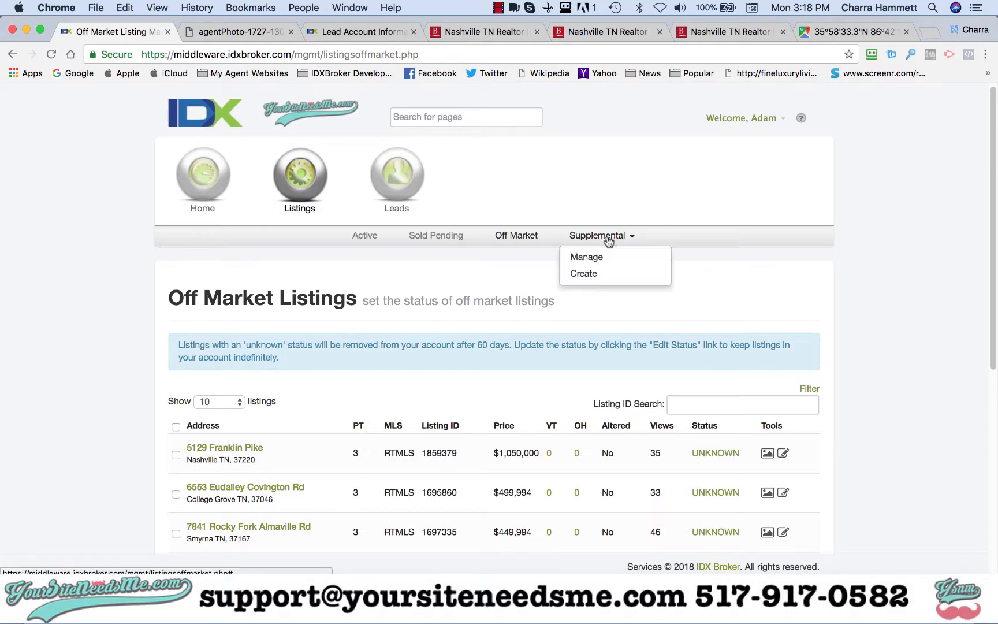
pyautogui.click(581, 274)
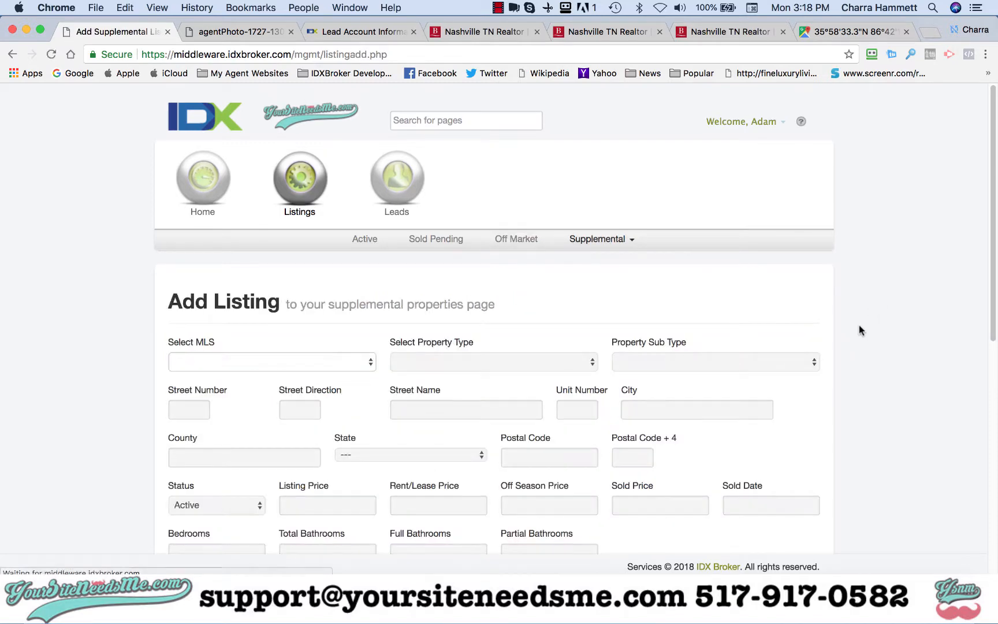
# Step: Set the supplemental listing's MLS to RealTracs MLS (RTMLS) and its status to sold
pyautogui.scroll(-5, 859, 330)
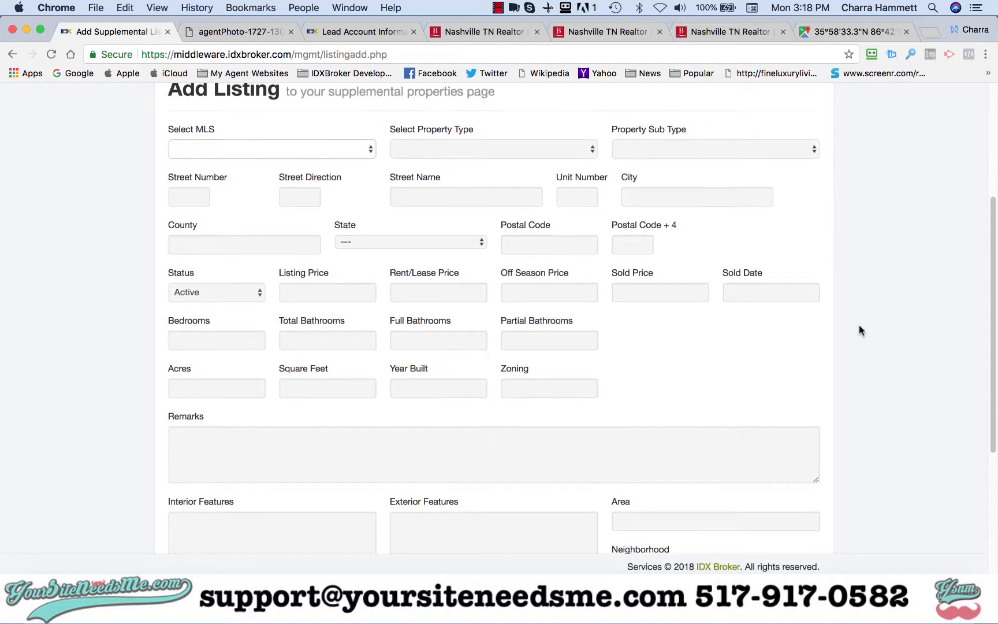
pyautogui.click(285, 152)
pyautogui.click(266, 161)
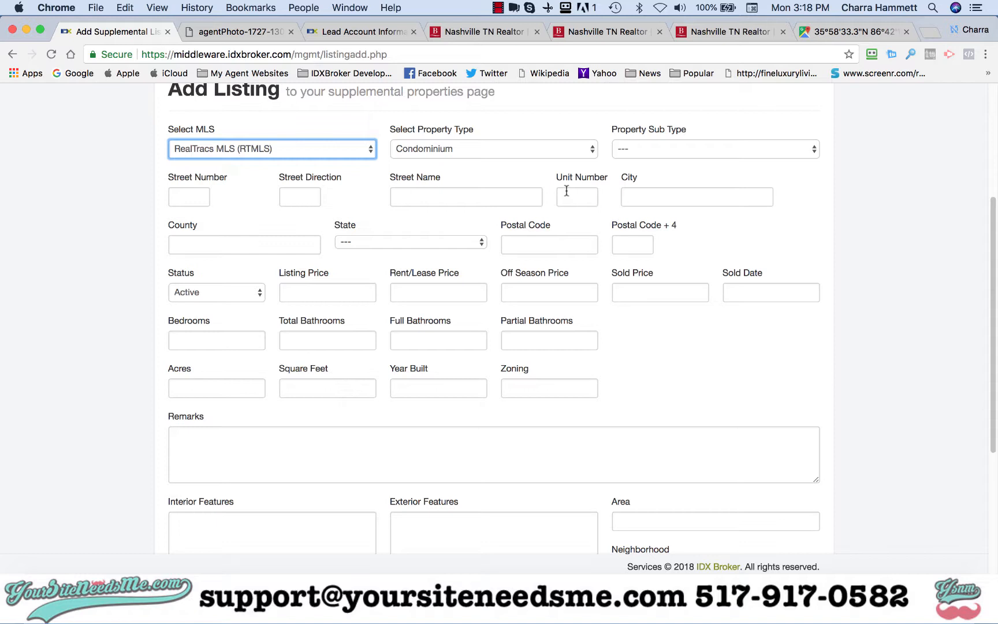
pyautogui.click(219, 292)
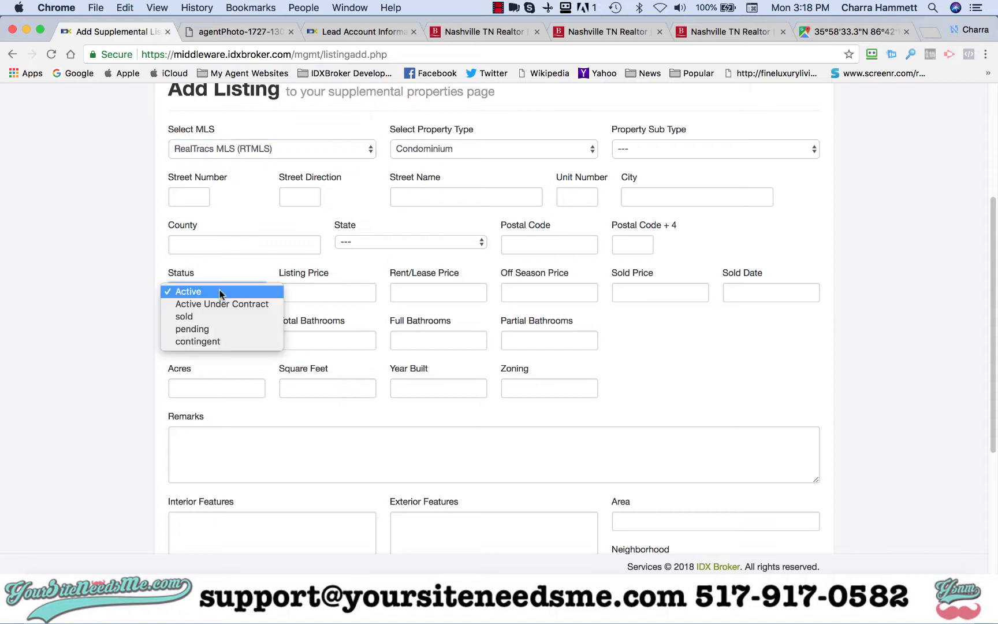
pyautogui.click(195, 315)
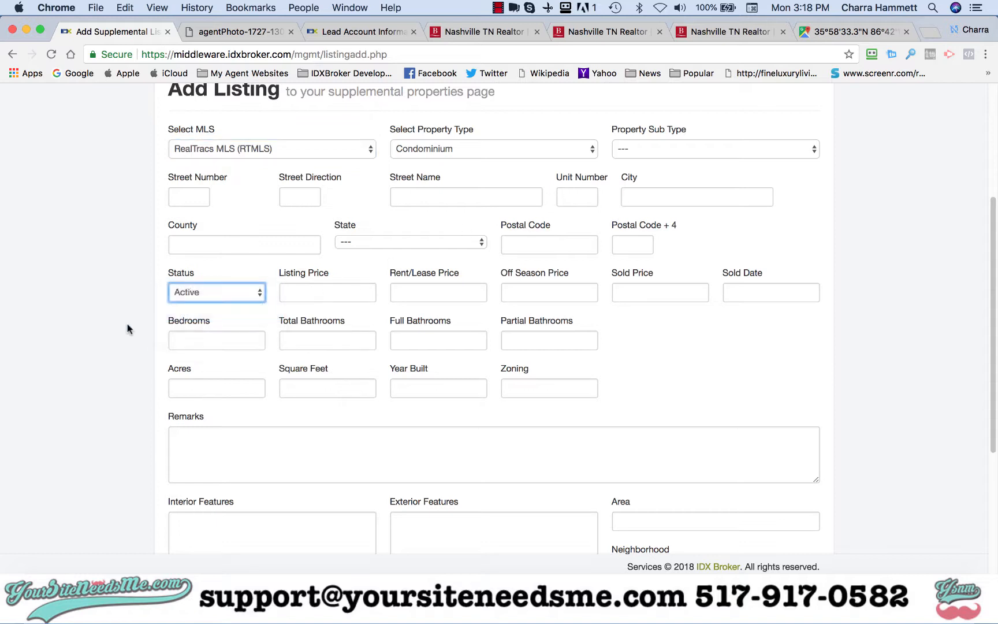
# Step: Look through the supplemental listing form's remaining fields, including remarks, features, subdivision and custom link
pyautogui.scroll(-1, 127, 324)
pyautogui.scroll(-5, 127, 328)
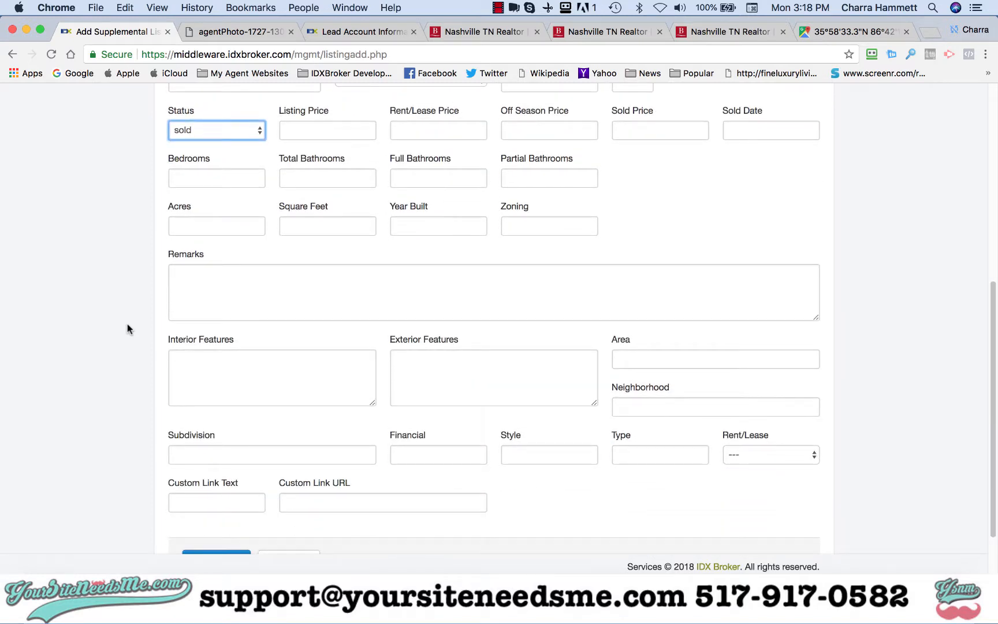
pyautogui.scroll(-4, 127, 328)
pyautogui.click(227, 486)
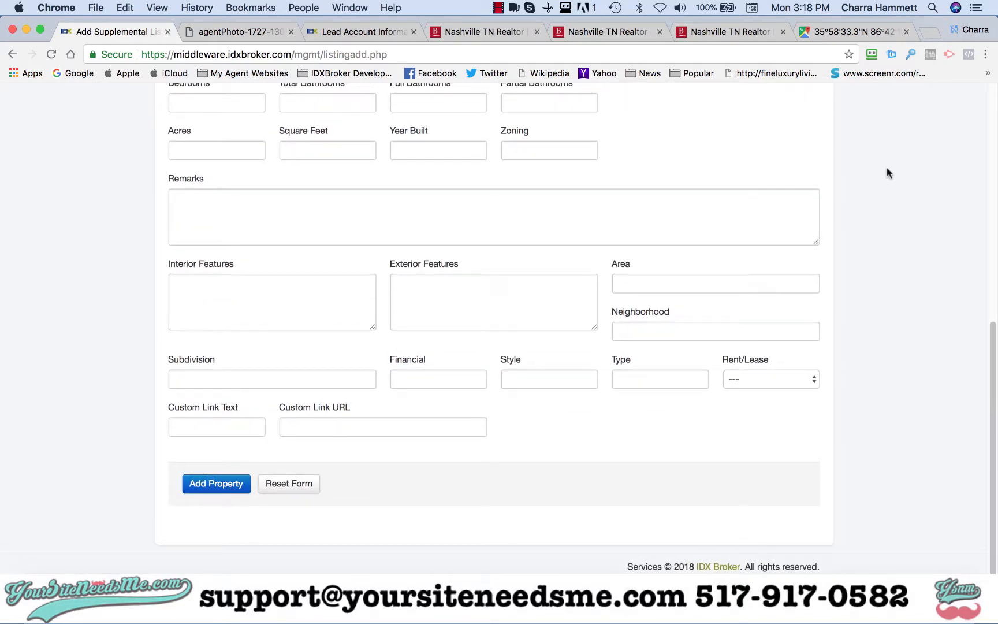
pyautogui.scroll(3, 814, 122)
pyautogui.click(312, 303)
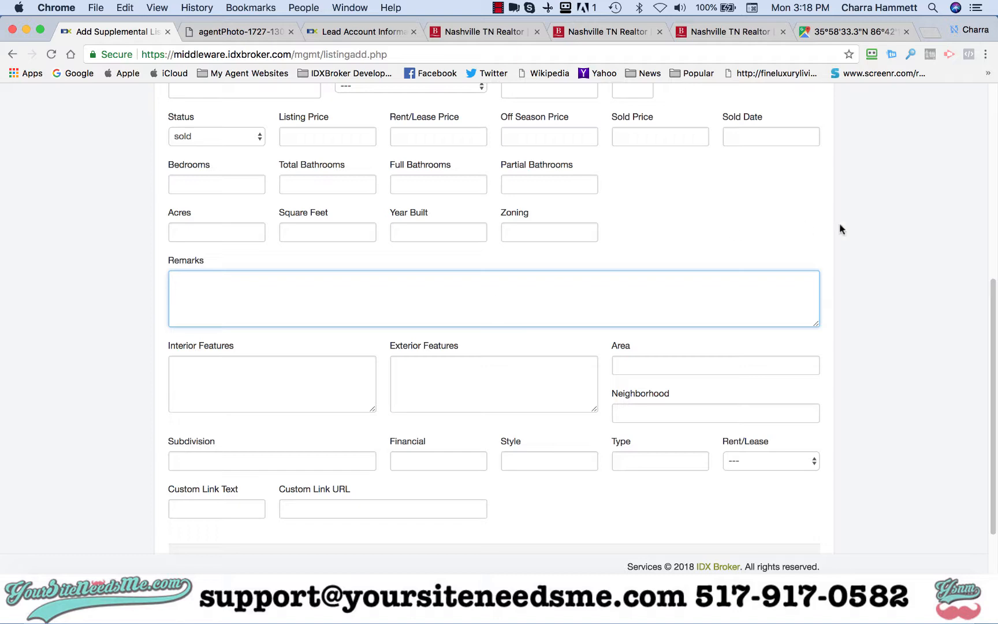
pyautogui.scroll(10, 841, 224)
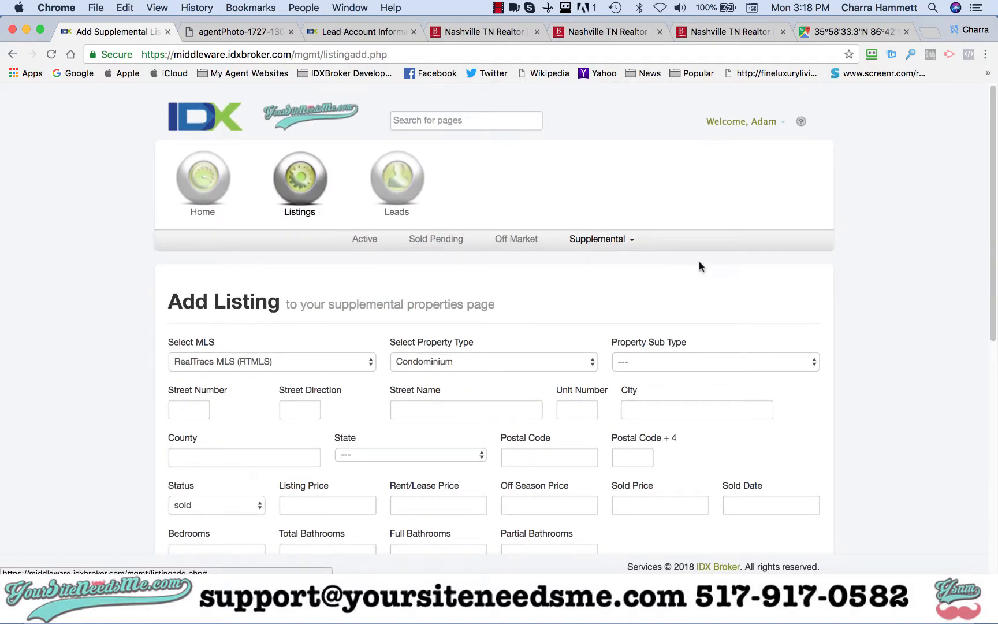
# Step: Try to add the supplemental property without a sold price or sold date, and dismiss the notifications
pyautogui.scroll(-10, 750, 287)
pyautogui.click(219, 480)
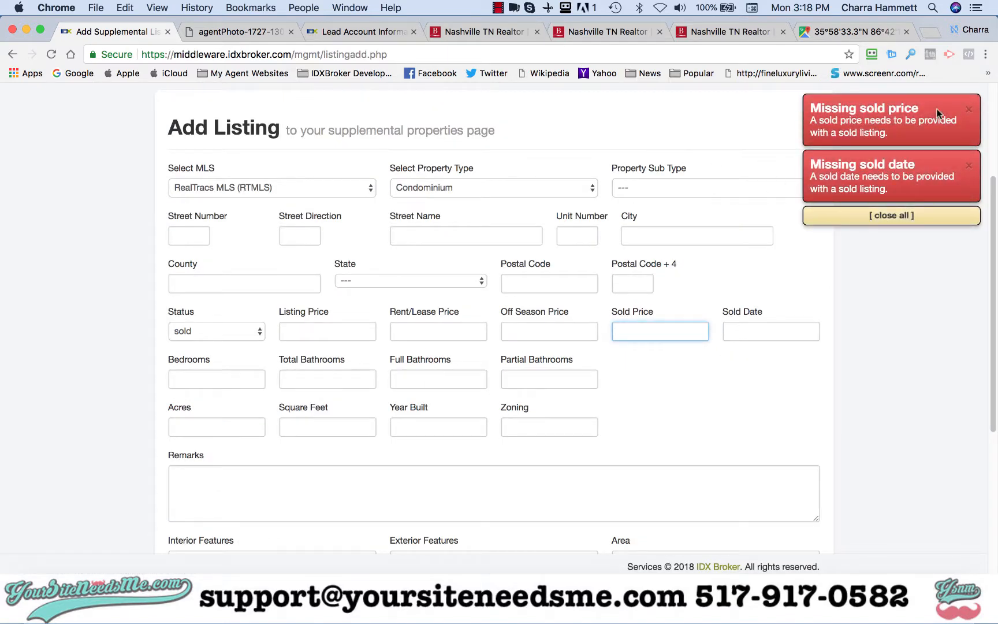
pyautogui.click(969, 110)
# Step: Set the sold price to 400000 and the sold date to 8/1/2018, and add the supplemental property
pyautogui.click(664, 331)
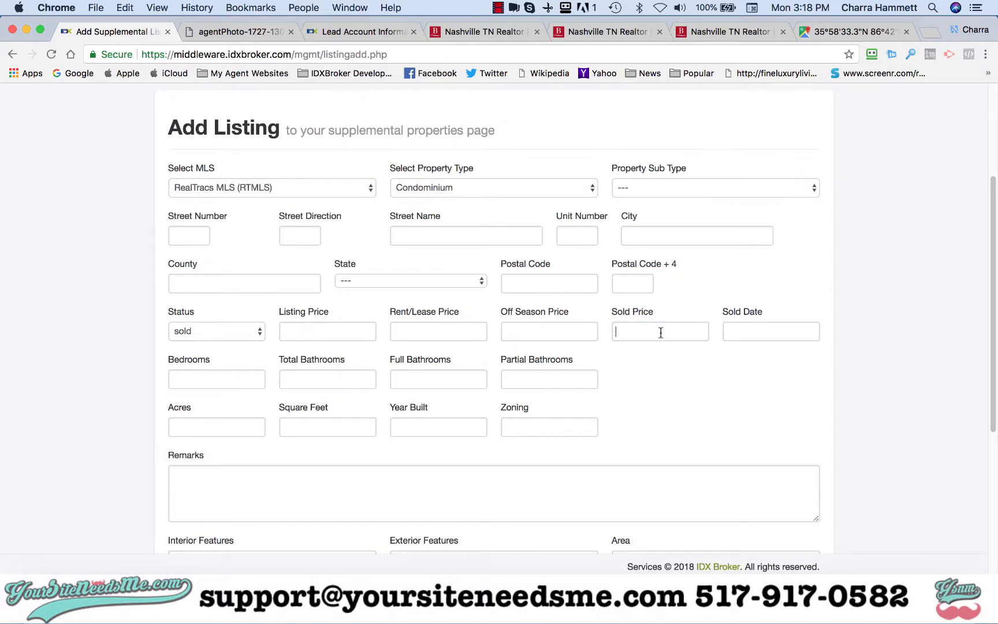
pyautogui.write('400000')
pyautogui.press('Tab')
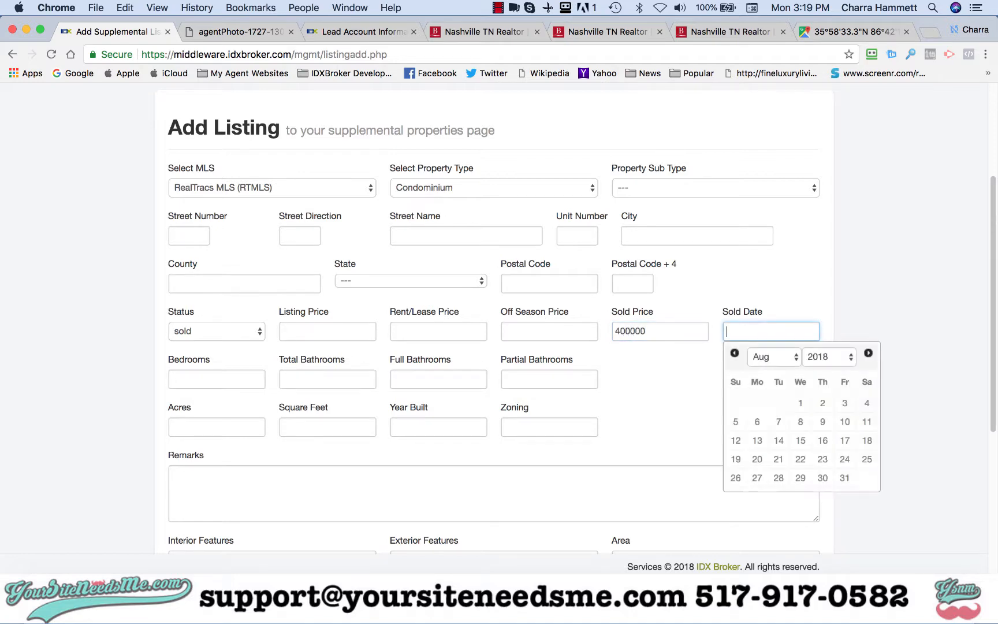
pyautogui.click(801, 403)
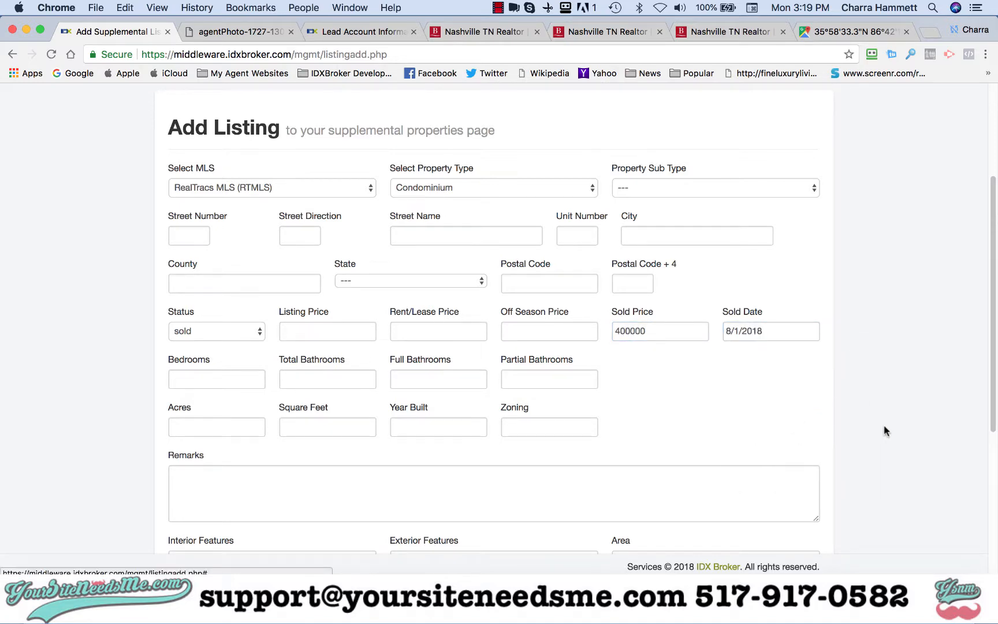
pyautogui.scroll(-5, 884, 424)
pyautogui.click(225, 484)
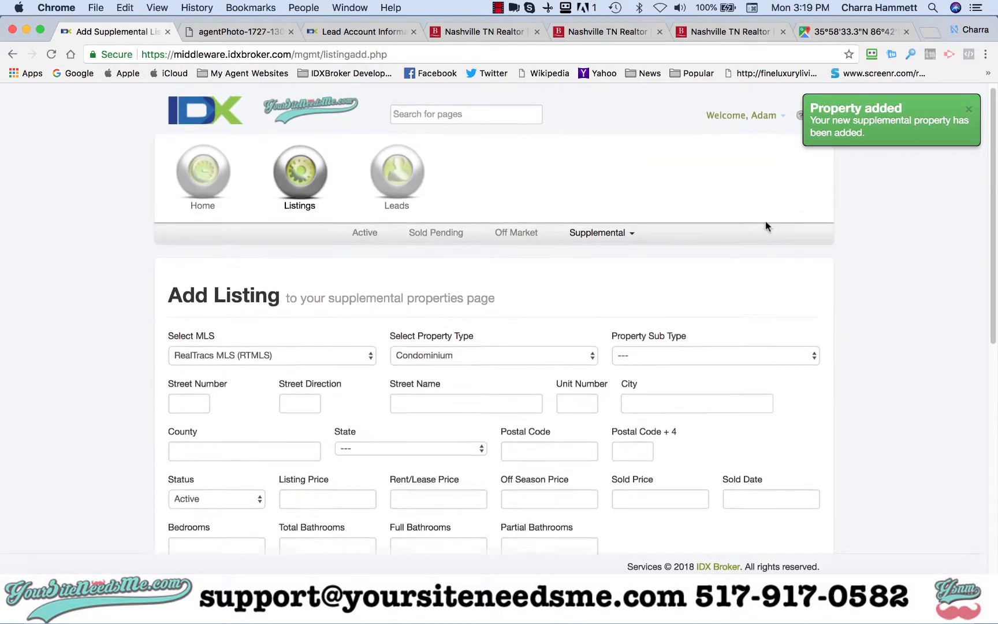
pyautogui.scroll(-4, 766, 223)
pyautogui.scroll(-4, 766, 224)
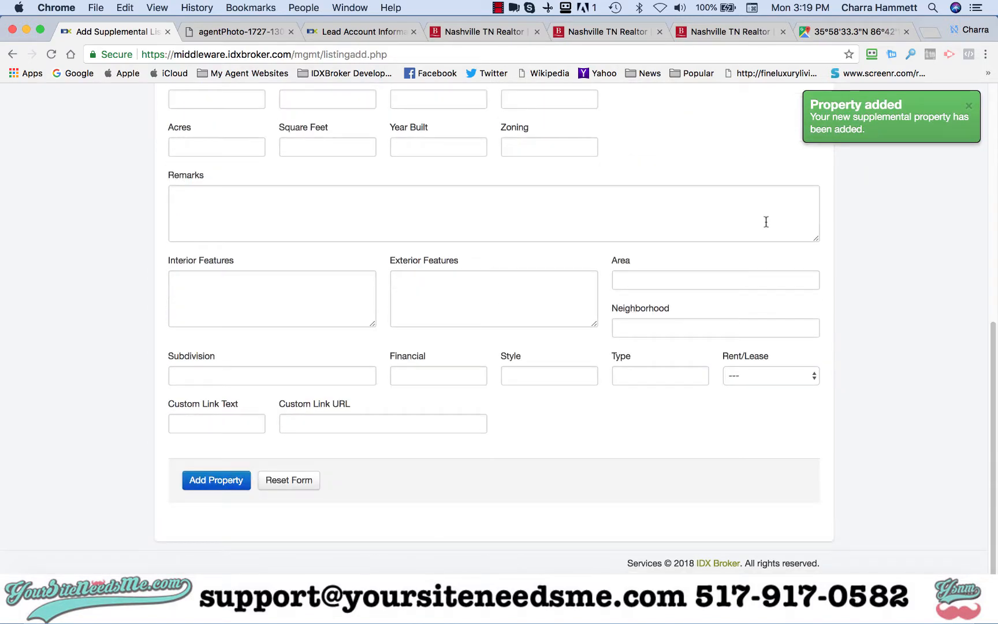
# Step: Open the image manager of the new supplemental listing and view the options for adding images, closing them without uploading
pyautogui.scroll(10, 766, 223)
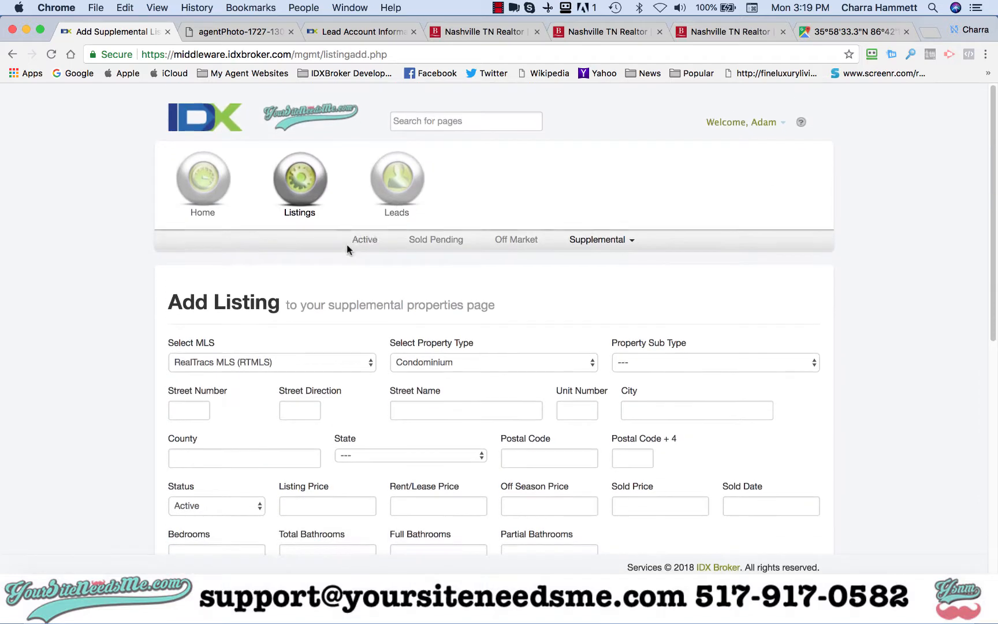
pyautogui.click(590, 261)
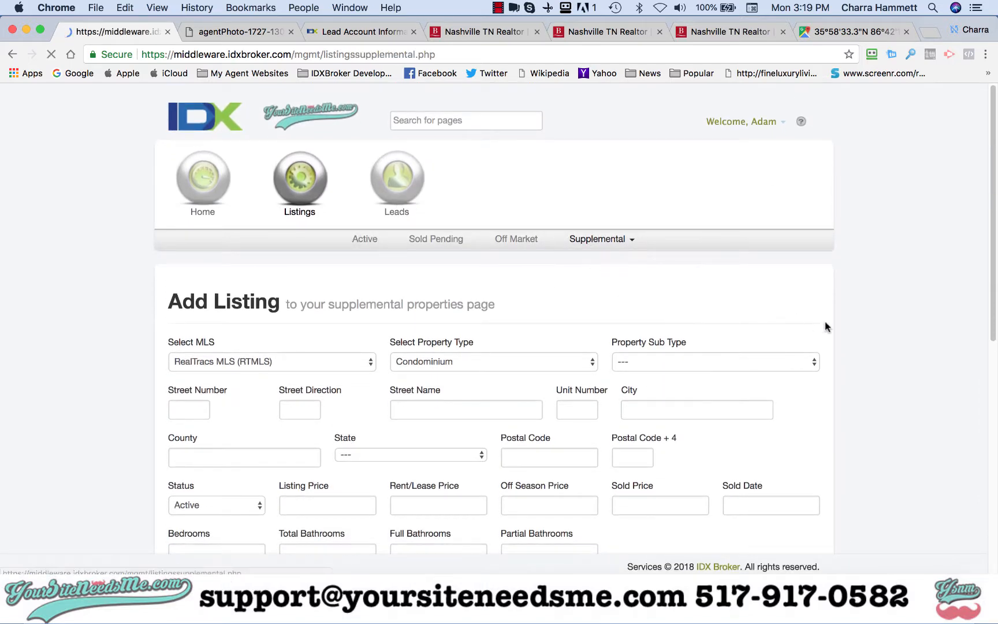
pyautogui.scroll(-2, 825, 326)
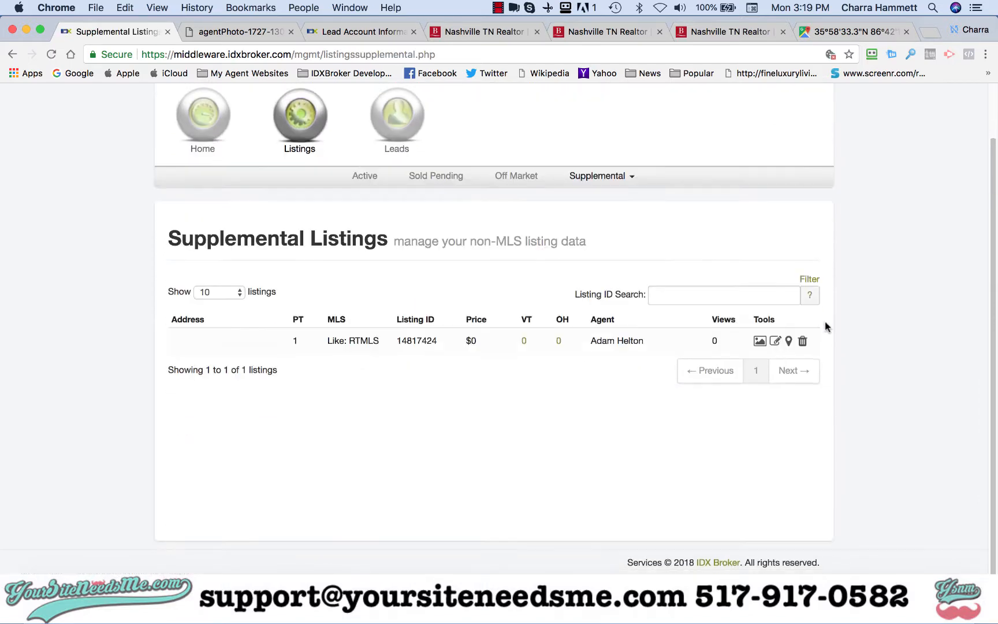
pyautogui.click(762, 347)
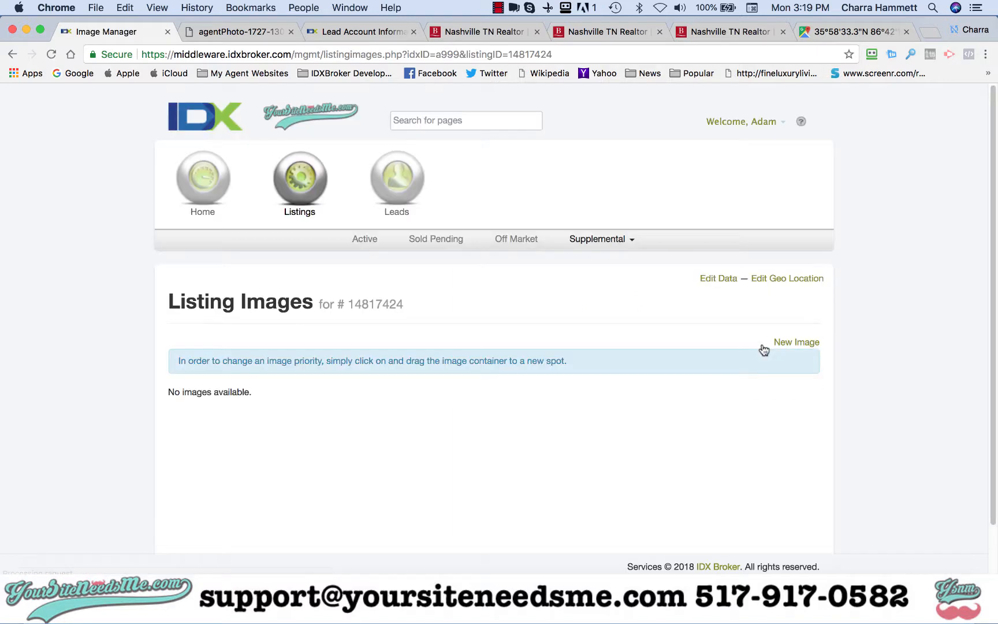
pyautogui.click(796, 345)
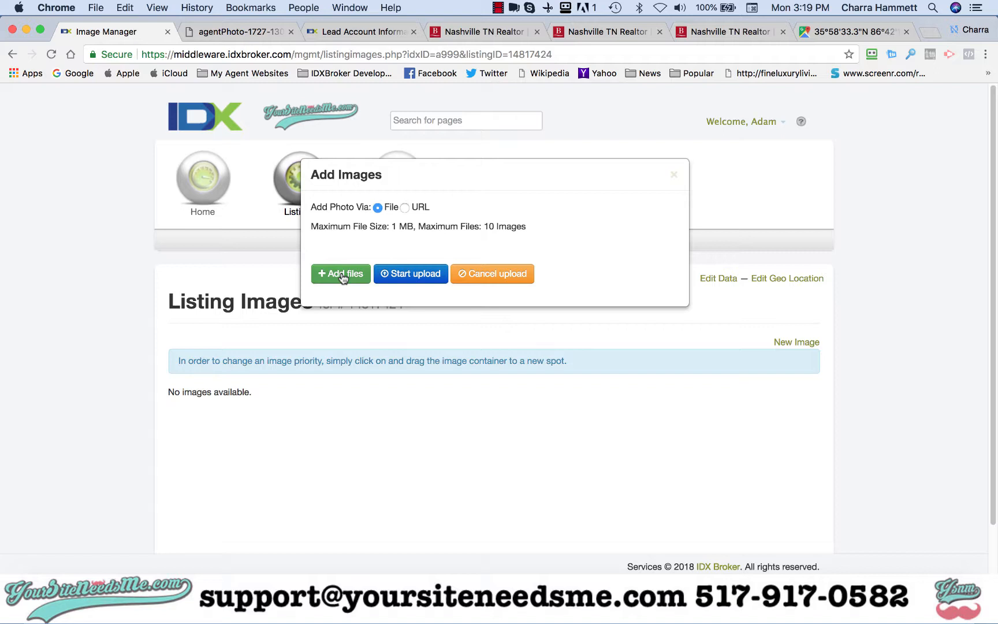
pyautogui.click(673, 174)
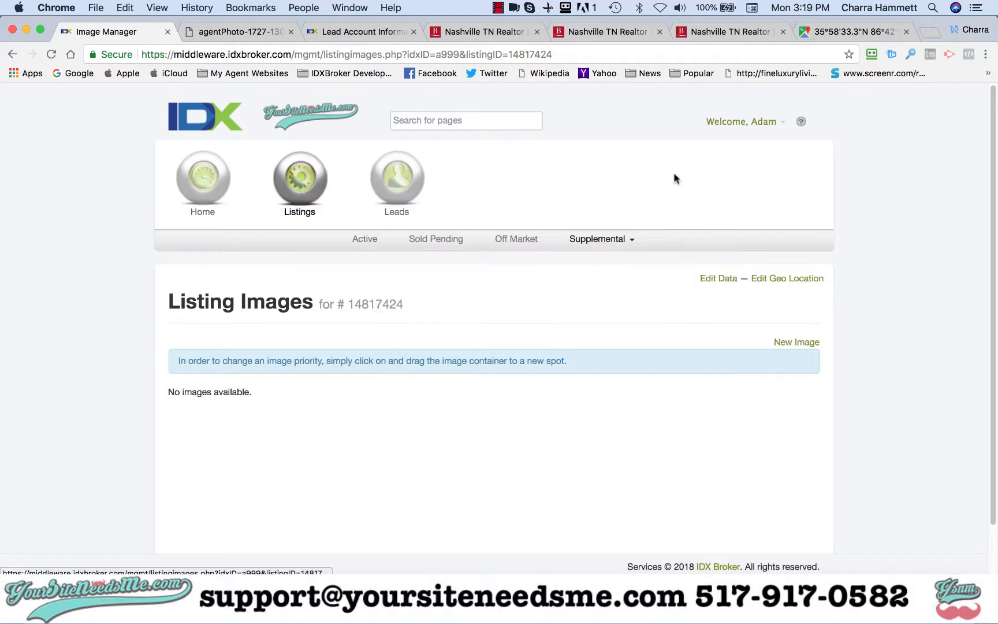
# Step: Return to the supplemental listings overview and delete the RTMLS test listing, confirming the deletion
pyautogui.click(598, 242)
pyautogui.click(572, 258)
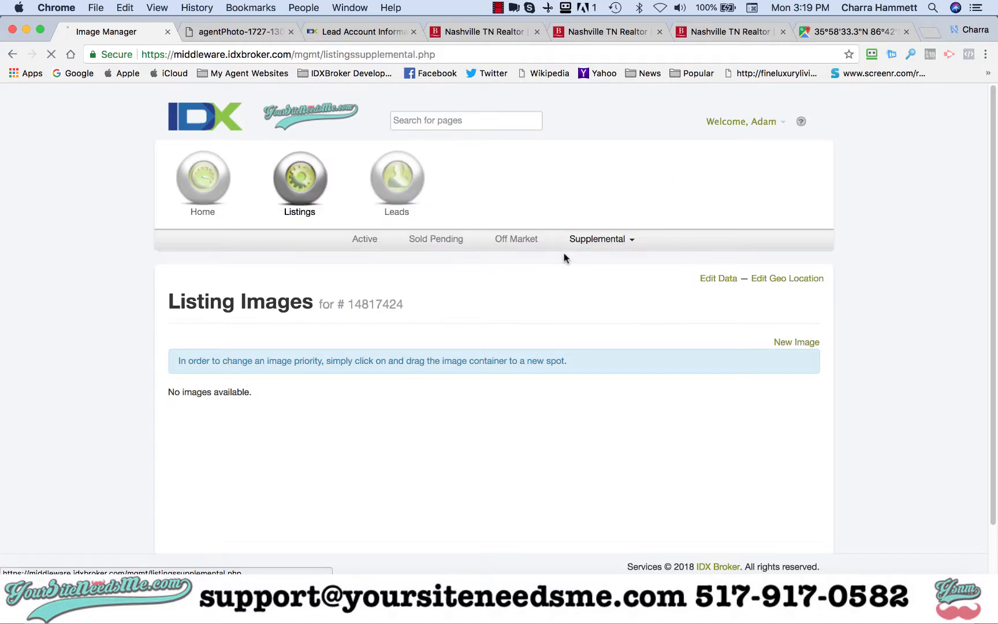
pyautogui.scroll(-2, 434, 296)
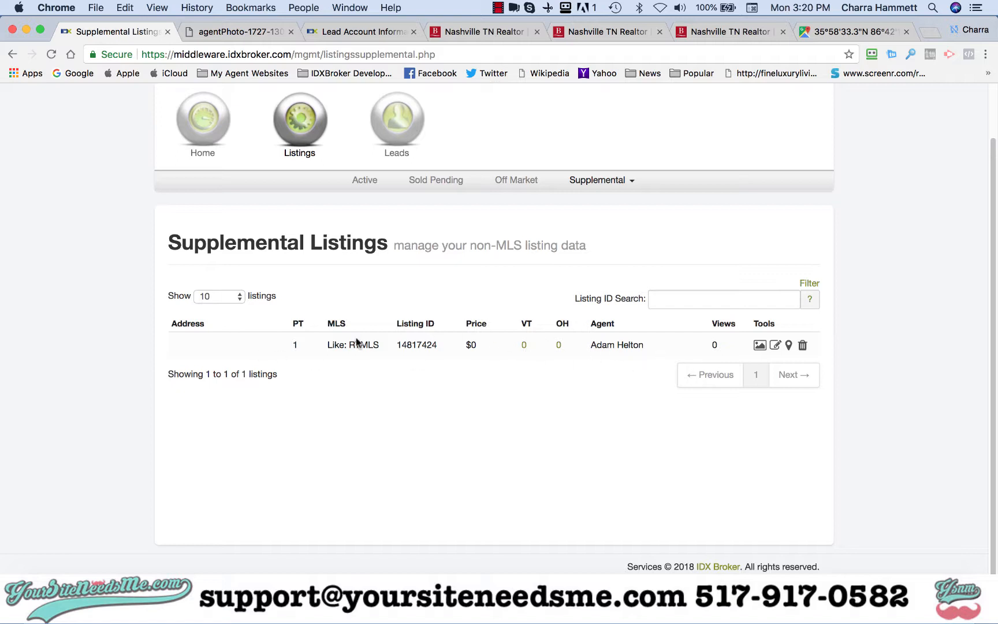
pyautogui.click(803, 346)
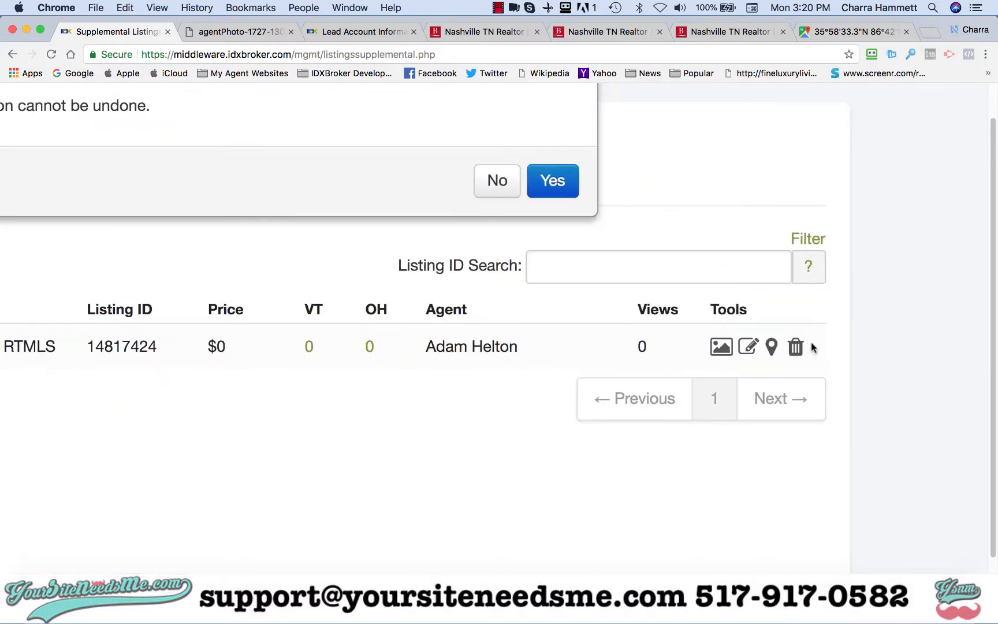
pyautogui.click(663, 251)
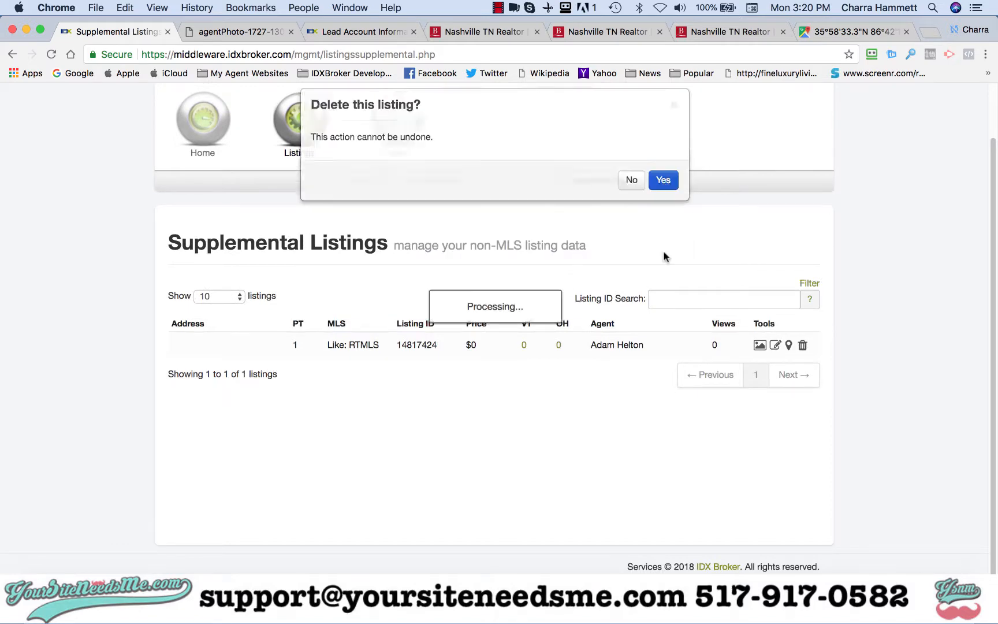
pyautogui.scroll(2, 650, 247)
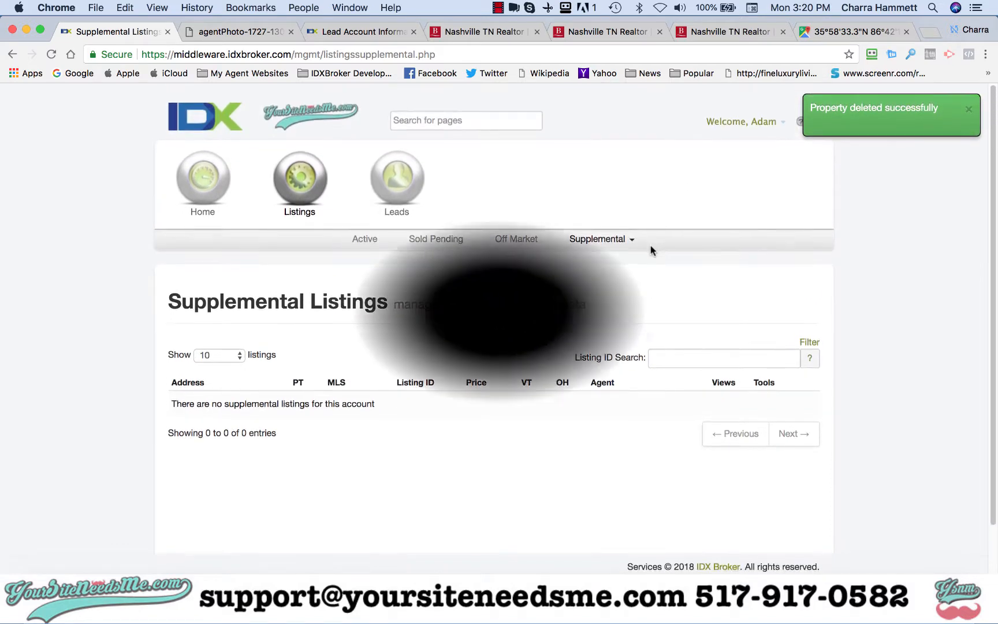